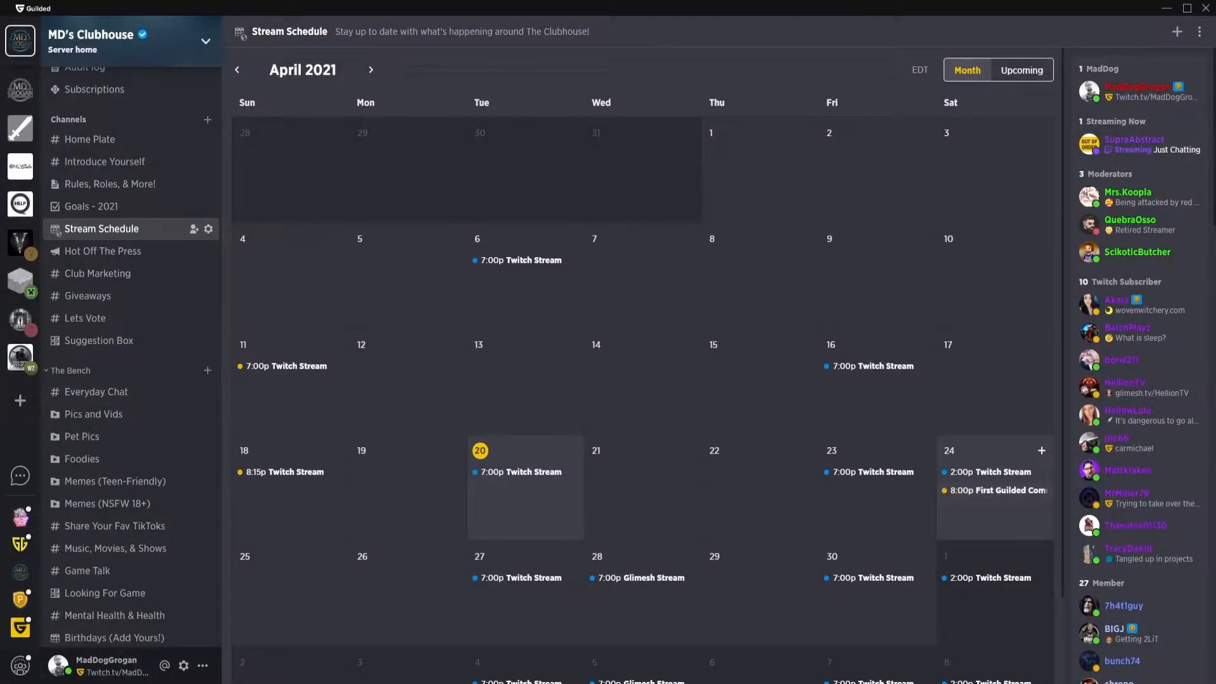
Step: Check the April 24 community night event's details and attendance options, and look through the upcoming events list
{"action": "left_click", "coordinate": [985, 491]}
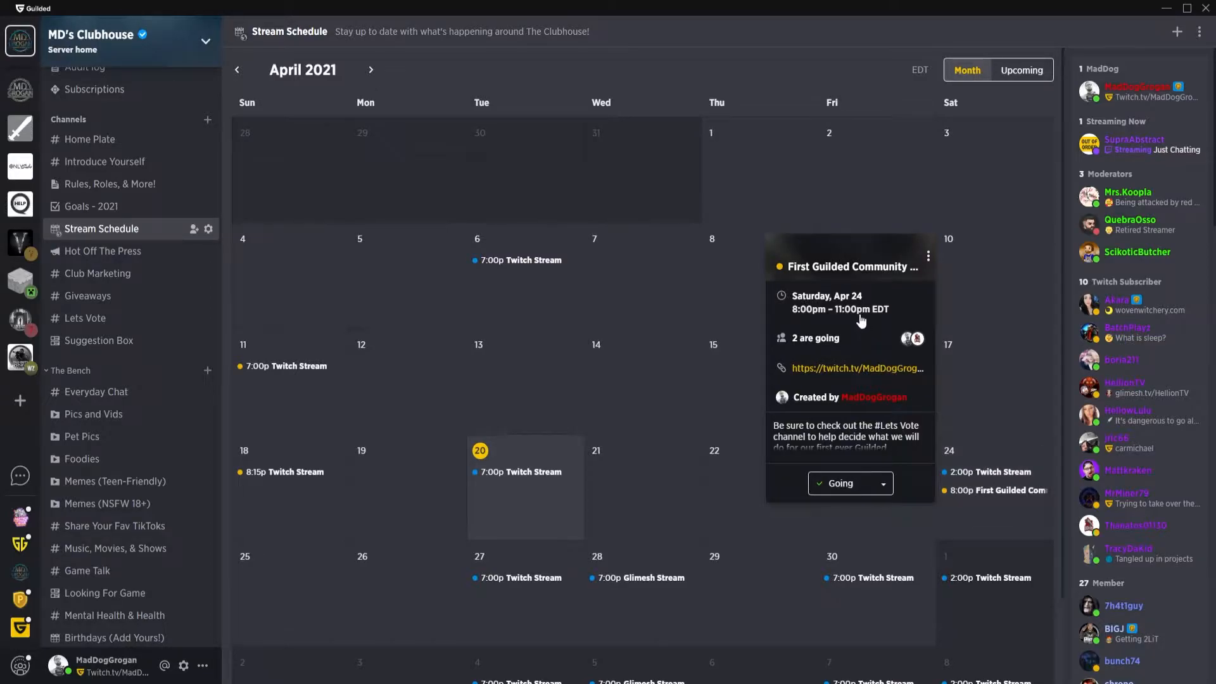
{"action": "left_click", "coordinate": [870, 485]}
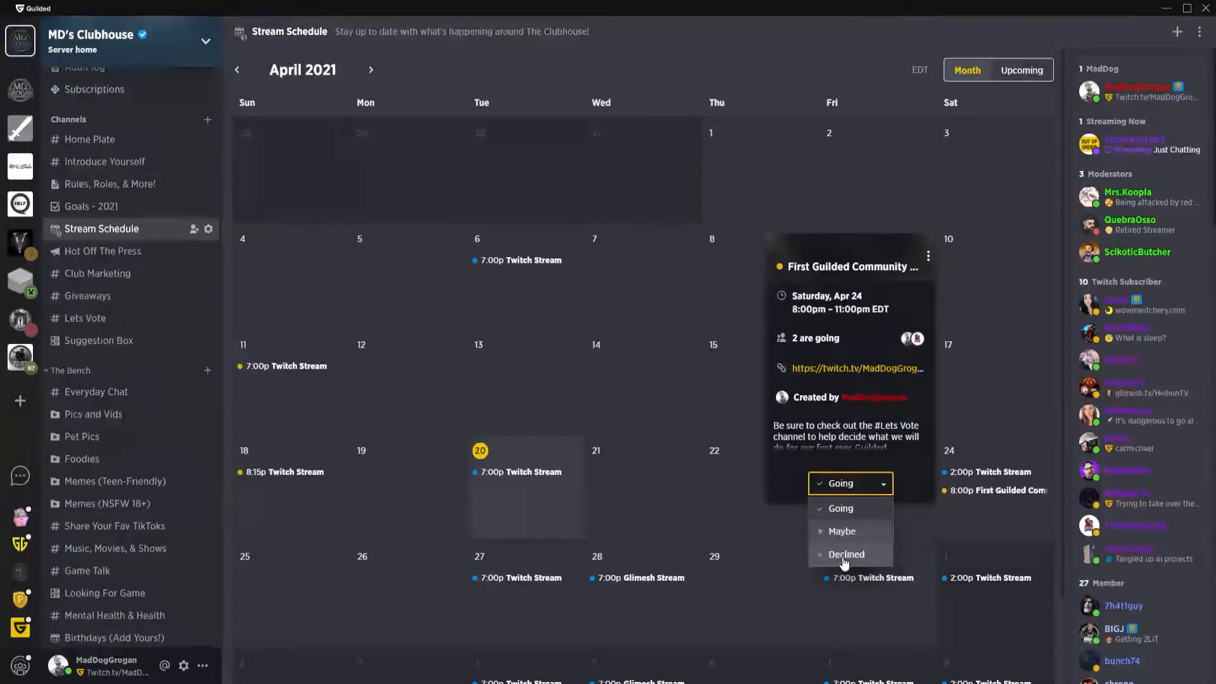
{"action": "left_click", "coordinate": [738, 36]}
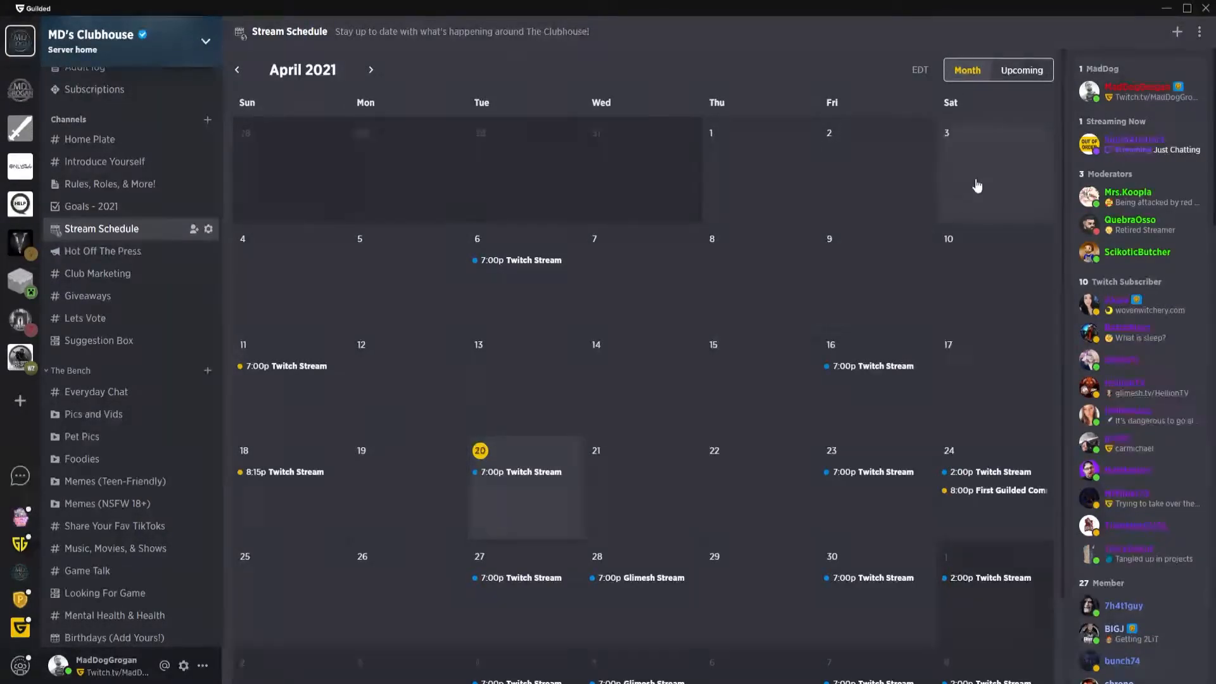
{"action": "left_click", "coordinate": [1021, 71]}
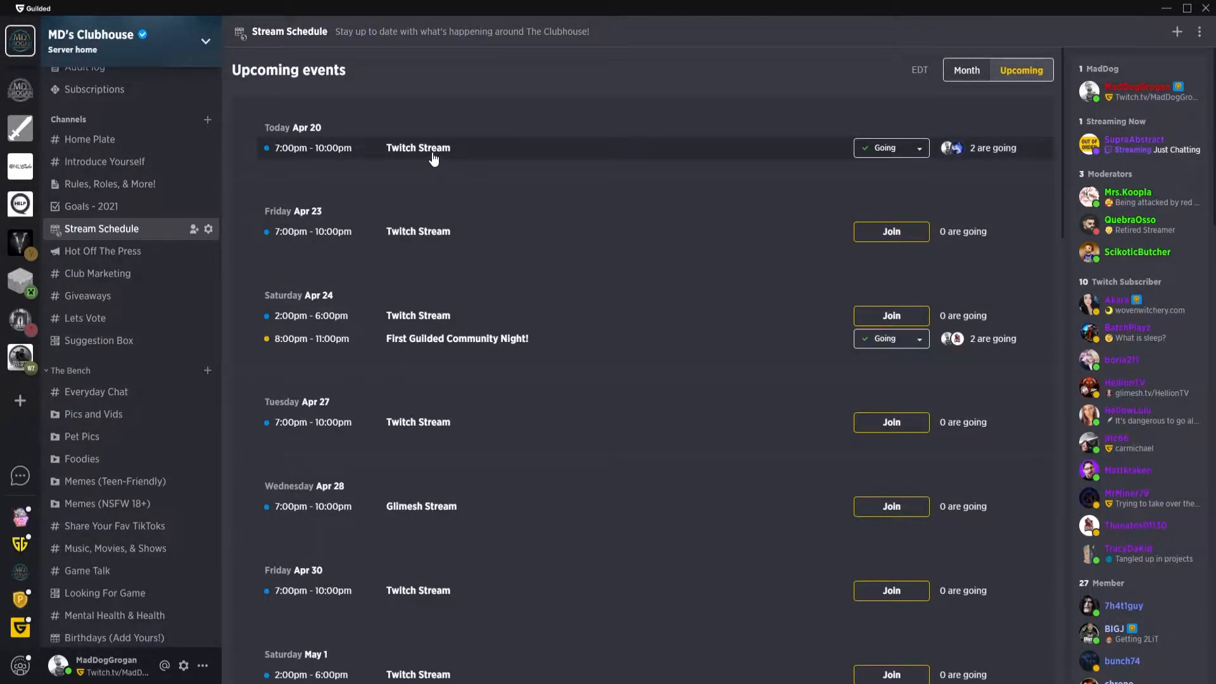
{"action": "left_click", "coordinate": [976, 72]}
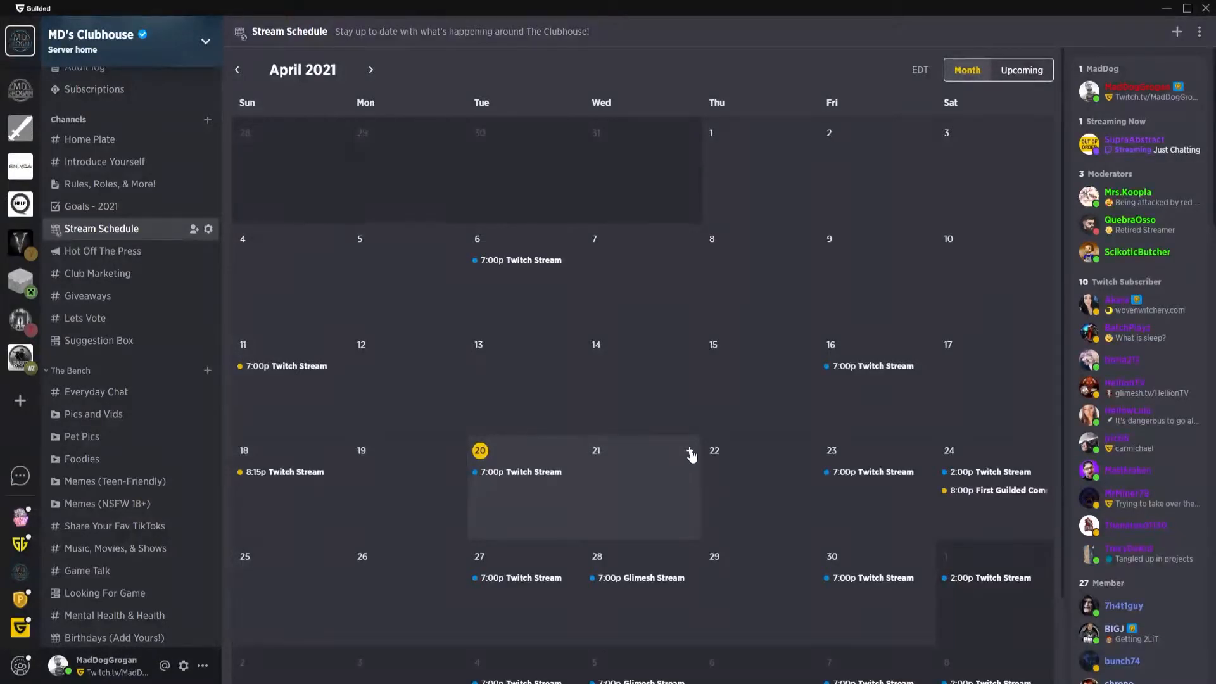
Step: Start a new event on April 21 2021 named "Pop Up Stream", running from 7:00 PM to 10:00 PM
{"action": "left_click", "coordinate": [621, 513]}
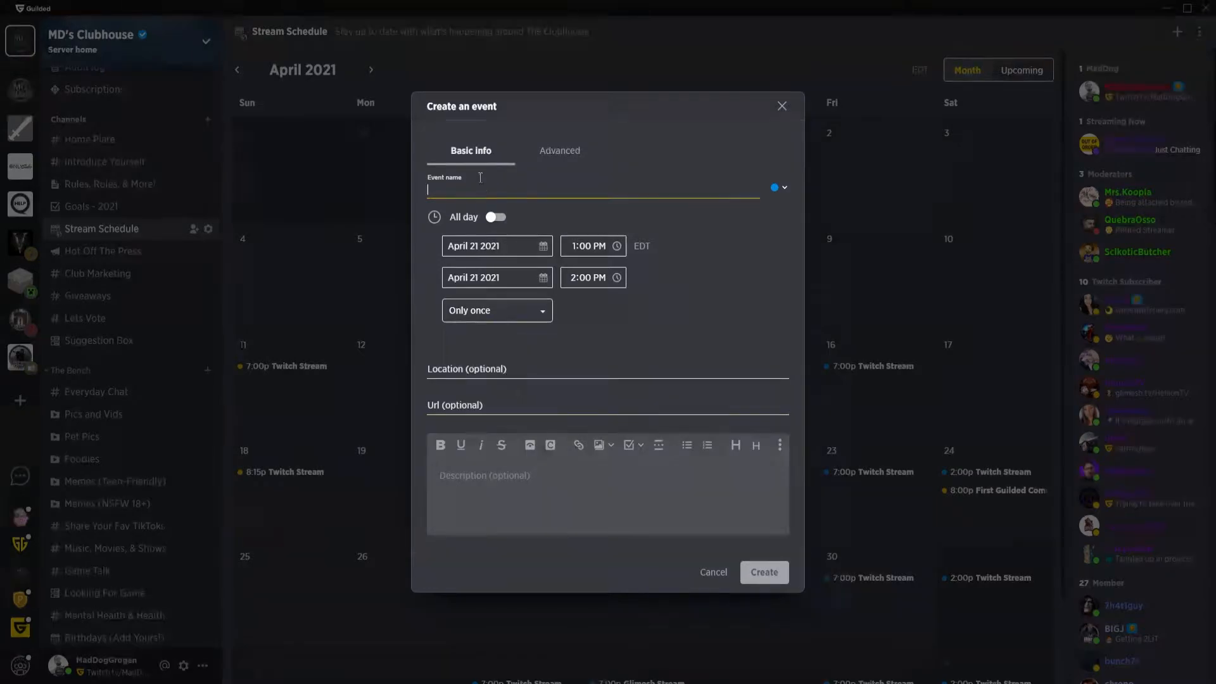
{"action": "type", "text": "Pop Up Stream"}
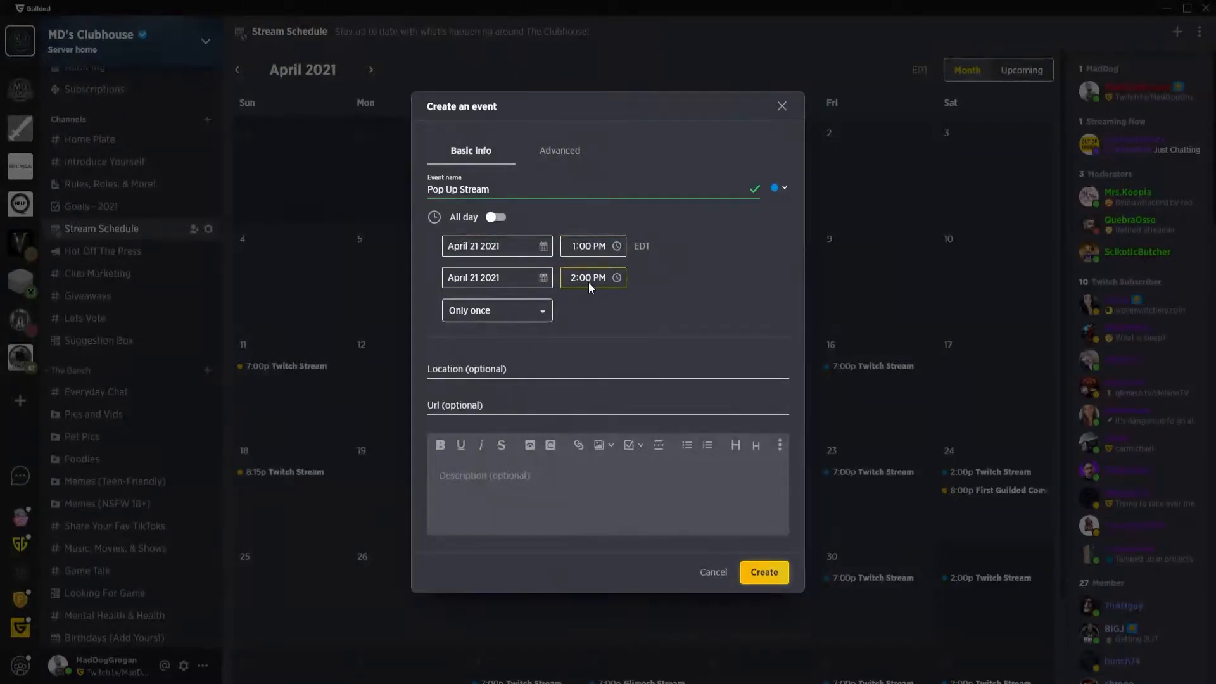
{"action": "left_click", "coordinate": [577, 246]}
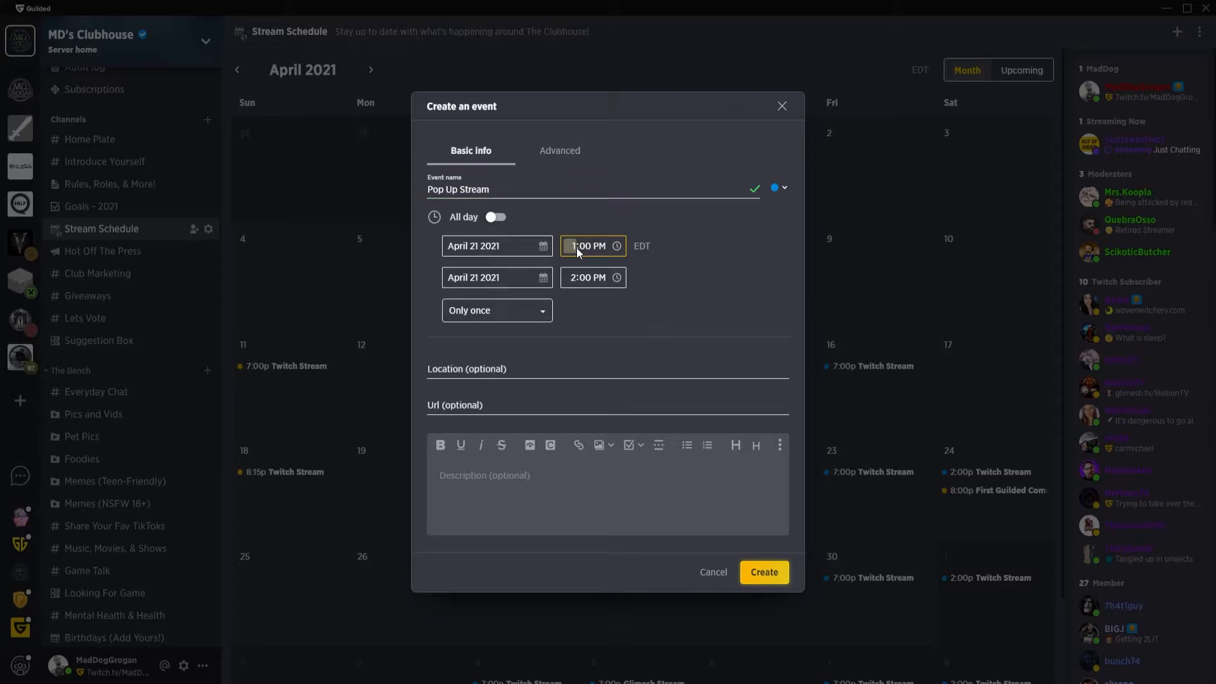
{"action": "type", "text": "7"}
{"action": "left_click", "coordinate": [574, 277]}
{"action": "type", "text": "10"}
Step: Give the event a custom recurrence that repeats every 1 month
{"action": "left_click", "coordinate": [537, 311]}
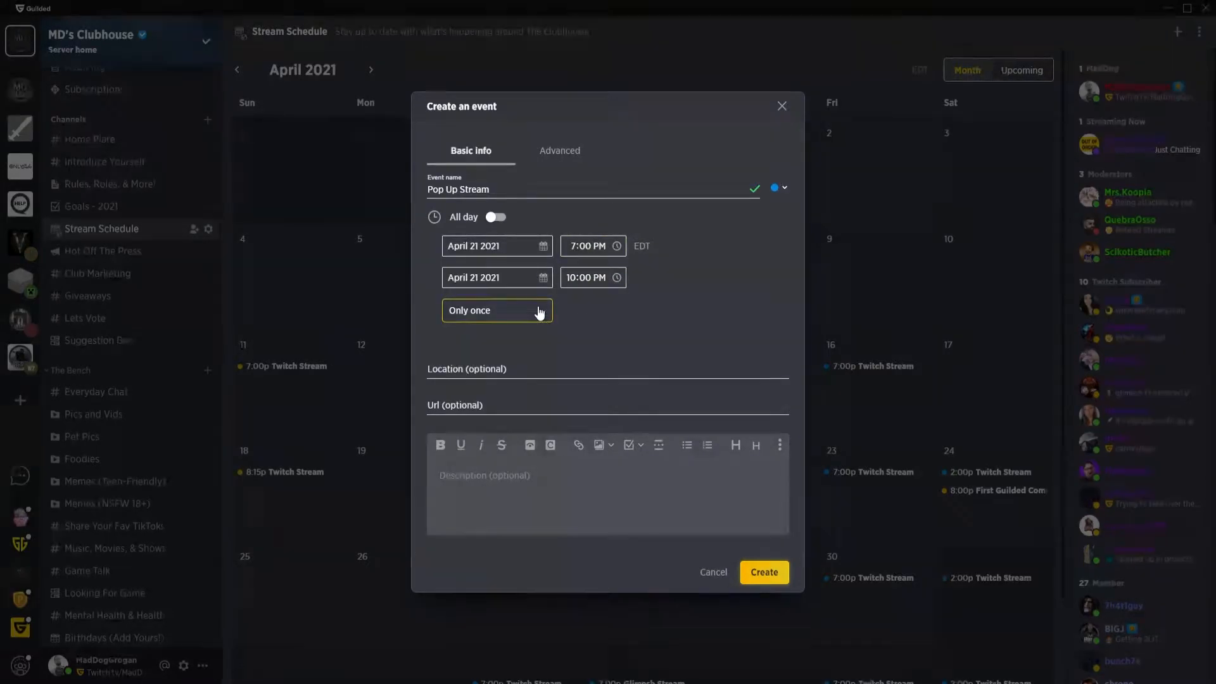
{"action": "left_click", "coordinate": [539, 312]}
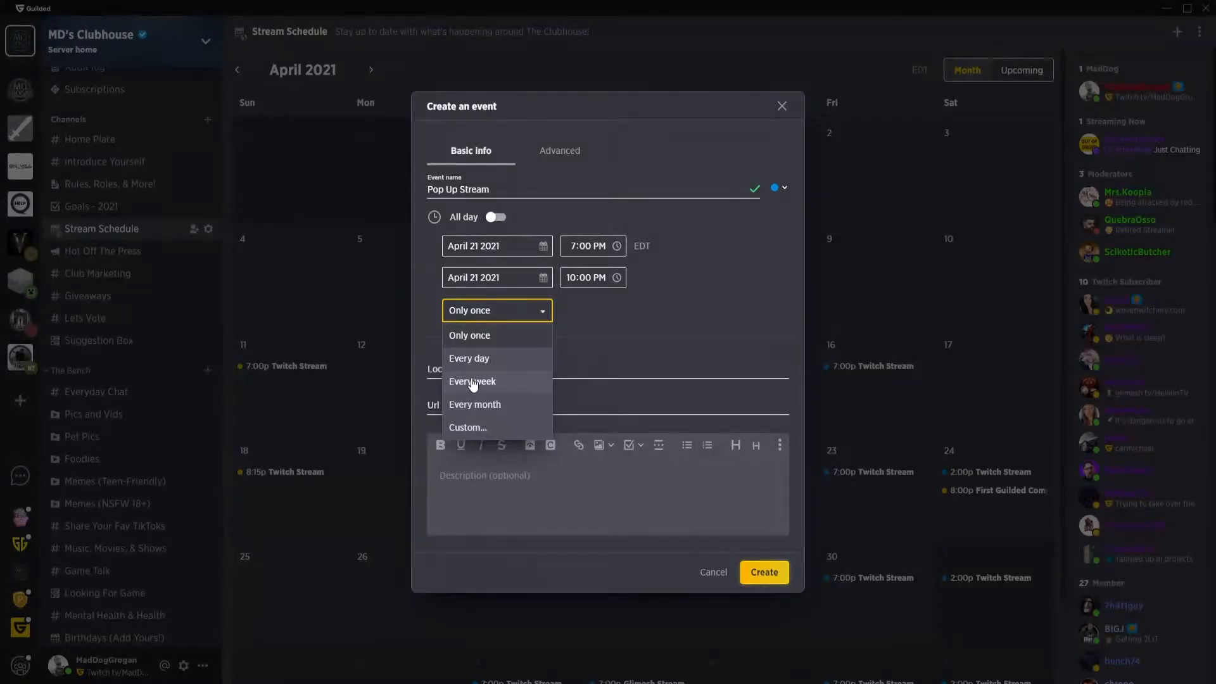
{"action": "left_click", "coordinate": [476, 427]}
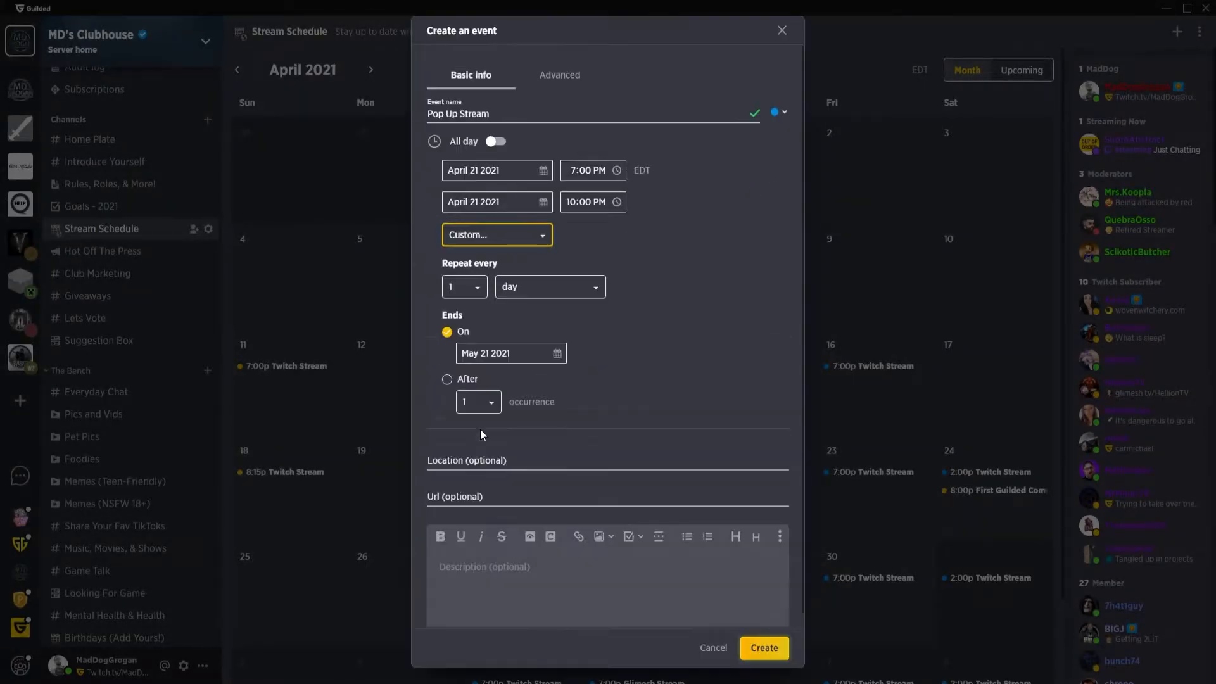
{"action": "left_click", "coordinate": [472, 287]}
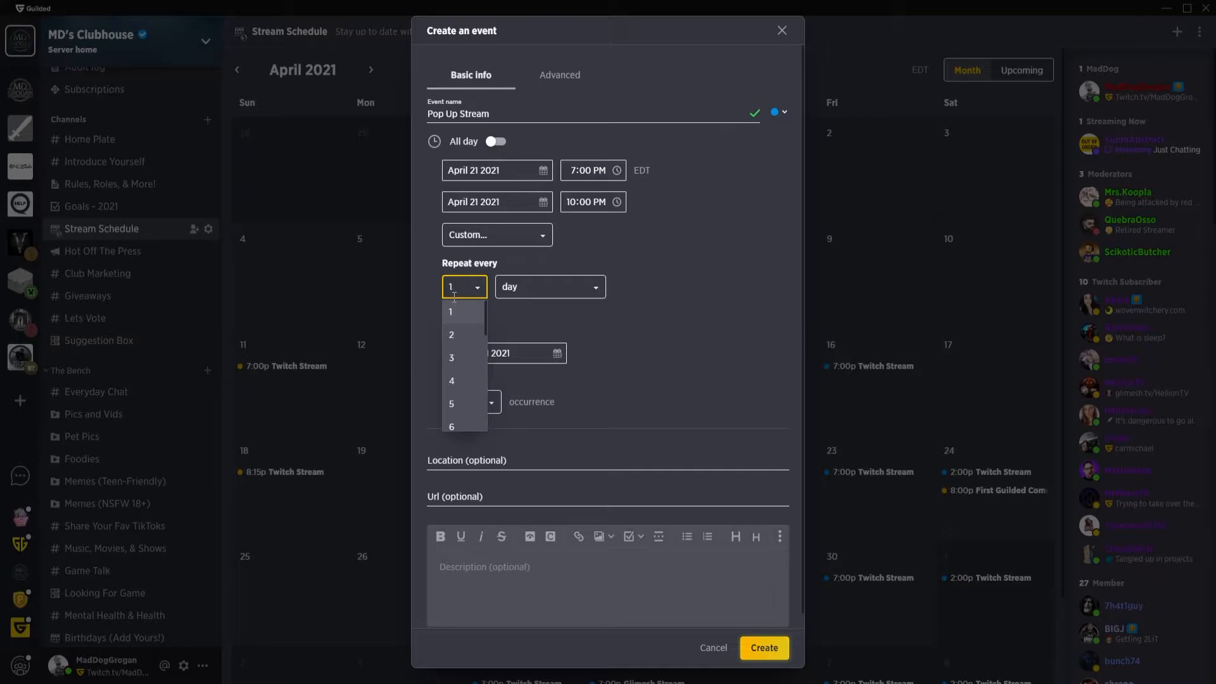
{"action": "left_click", "coordinate": [577, 292]}
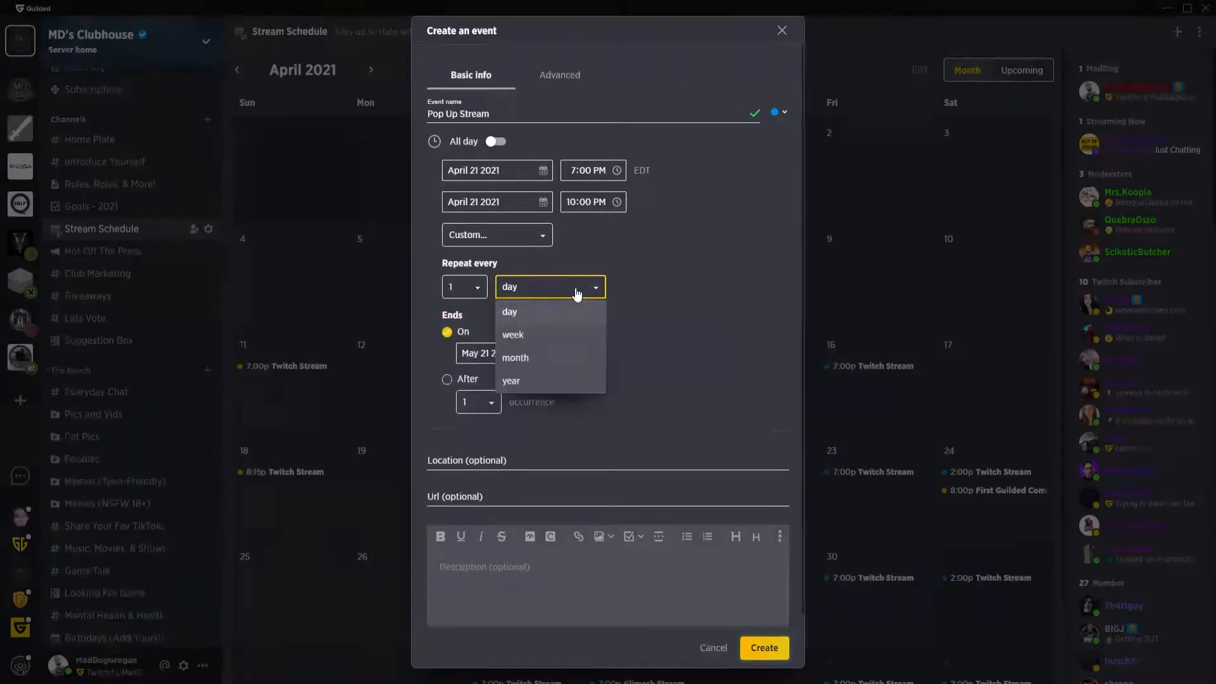
{"action": "left_click", "coordinate": [513, 357]}
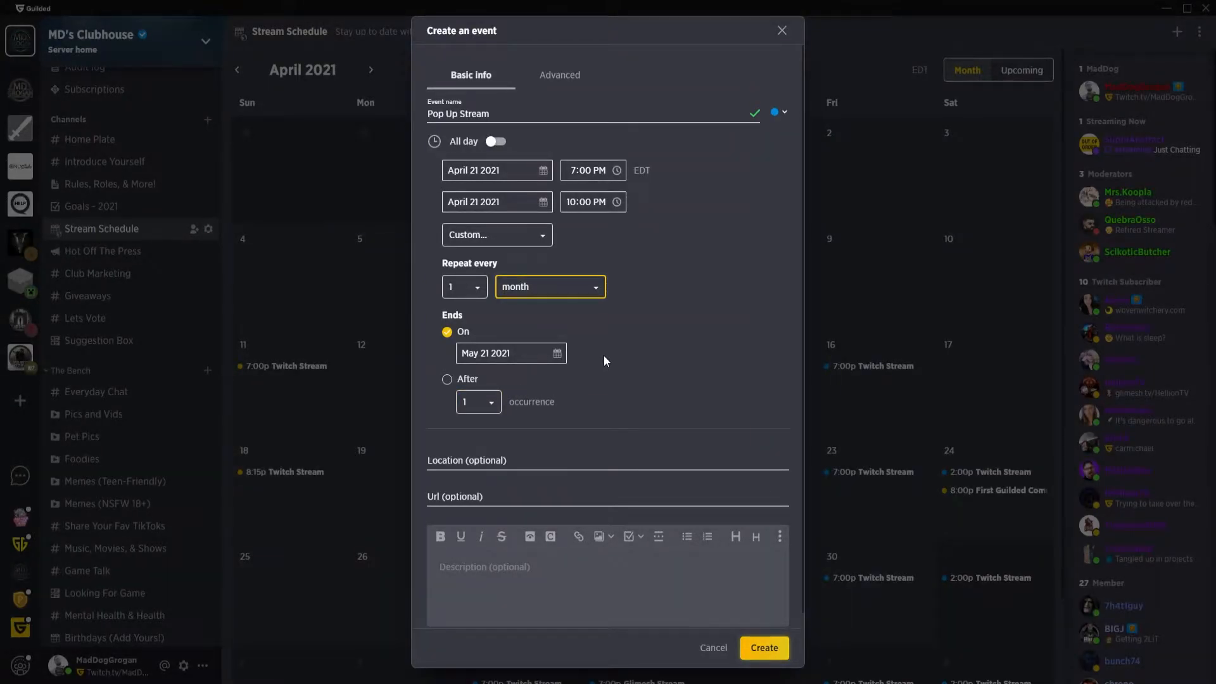
Step: Set the event's location to "Event Center", add the Twitch channel URL, and describe it as "Weekly pop up stream"
{"action": "scroll", "coordinate": [606, 341], "scroll_direction": "down", "scroll_amount": 1}
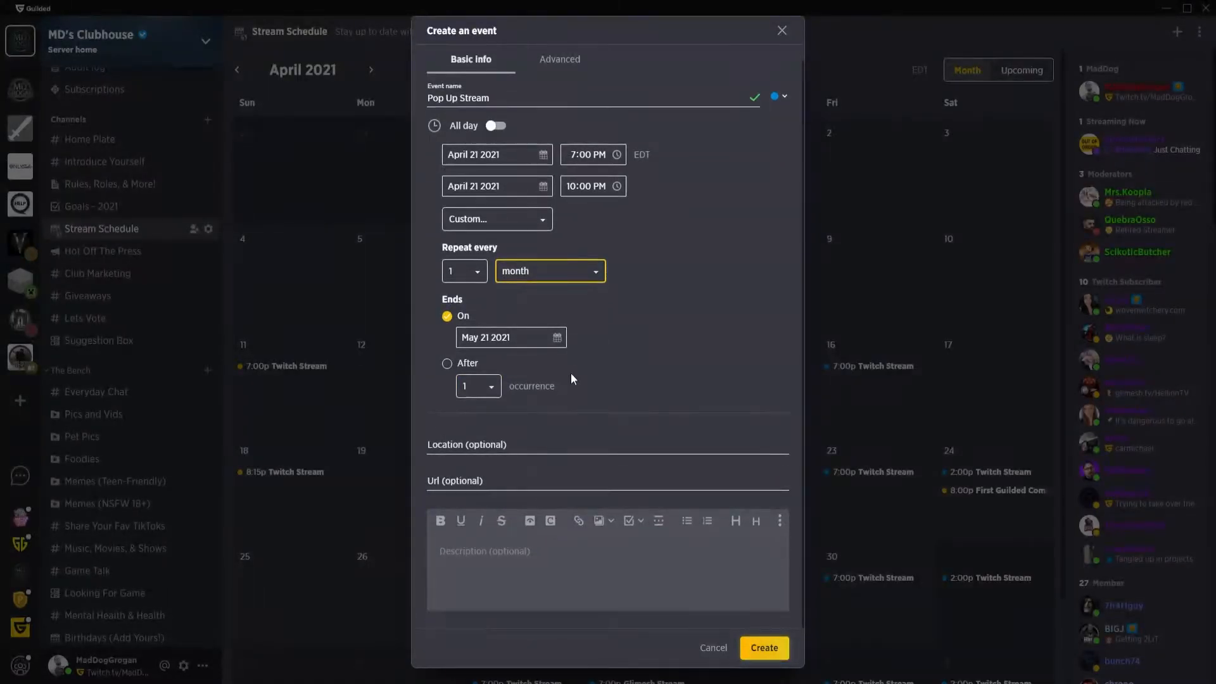
{"action": "left_click", "coordinate": [498, 448]}
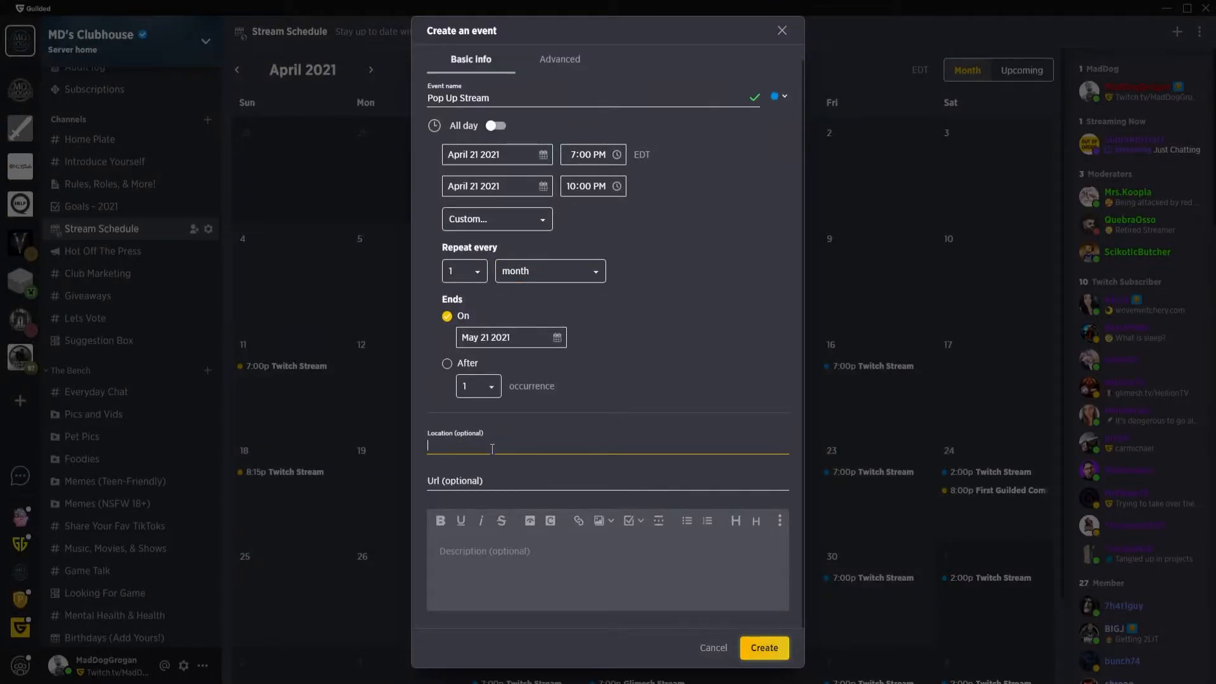
{"action": "type", "text": "Event Center"}
{"action": "left_click", "coordinate": [596, 412]}
{"action": "left_click", "coordinate": [534, 492]}
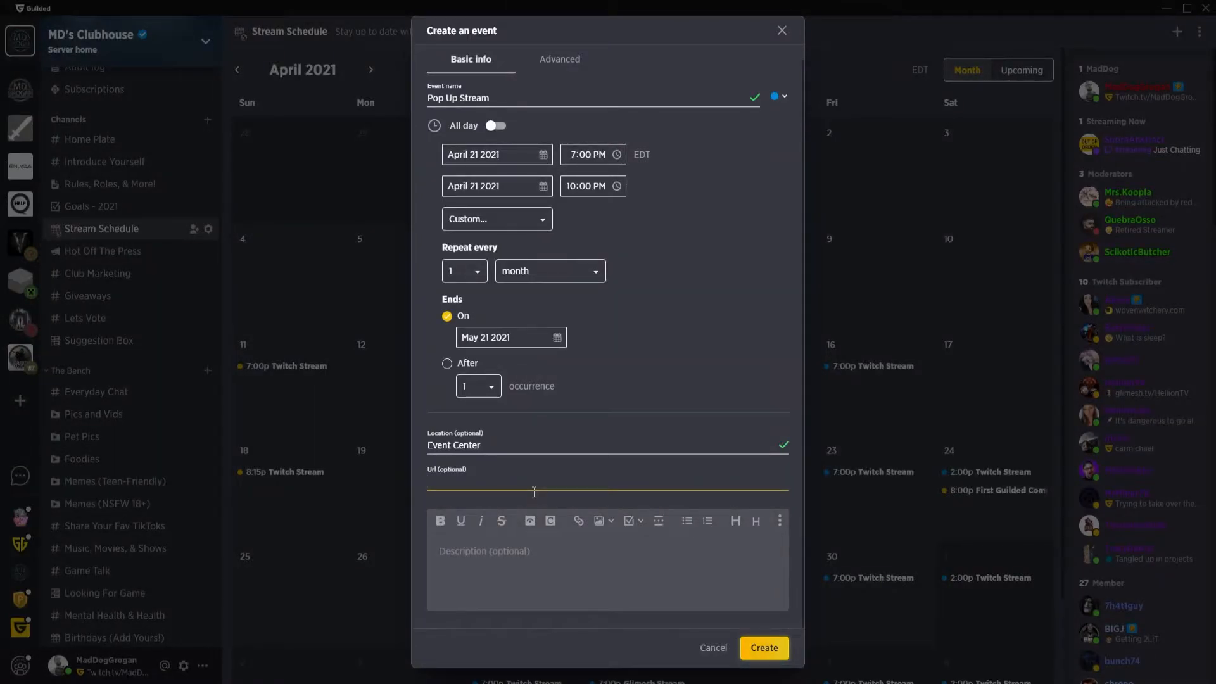
{"action": "type", "text": "https://twitch.tv/maddoggrogan"}
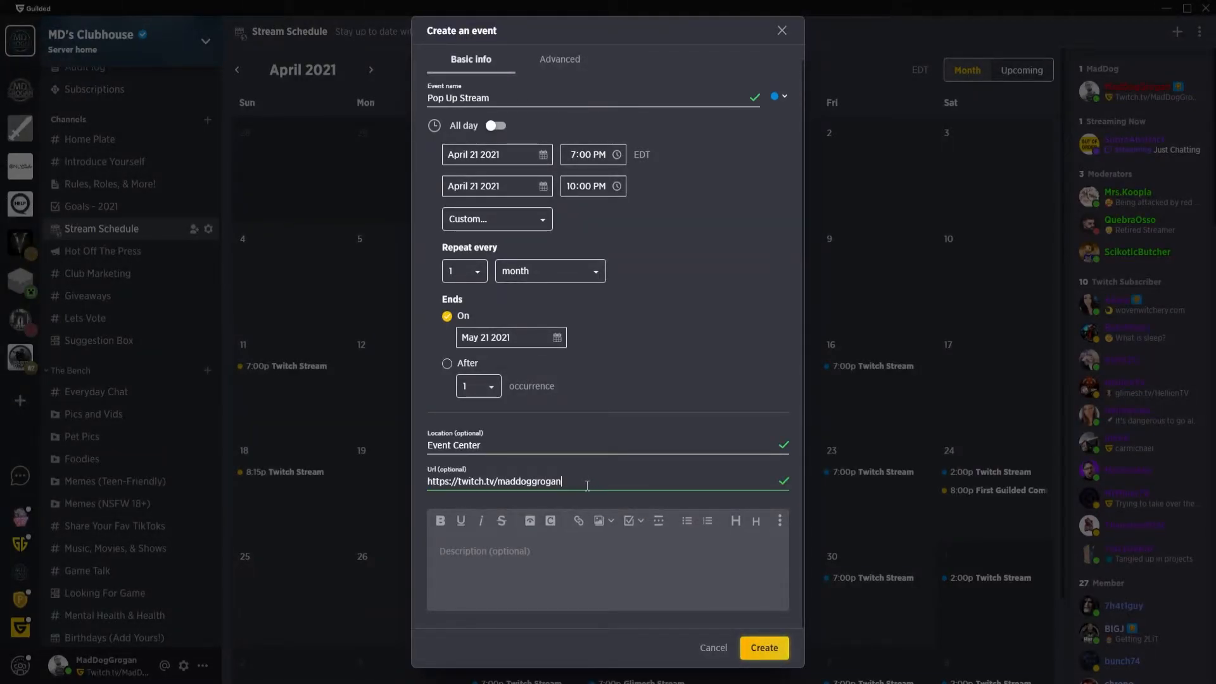
{"action": "left_click", "coordinate": [670, 567]}
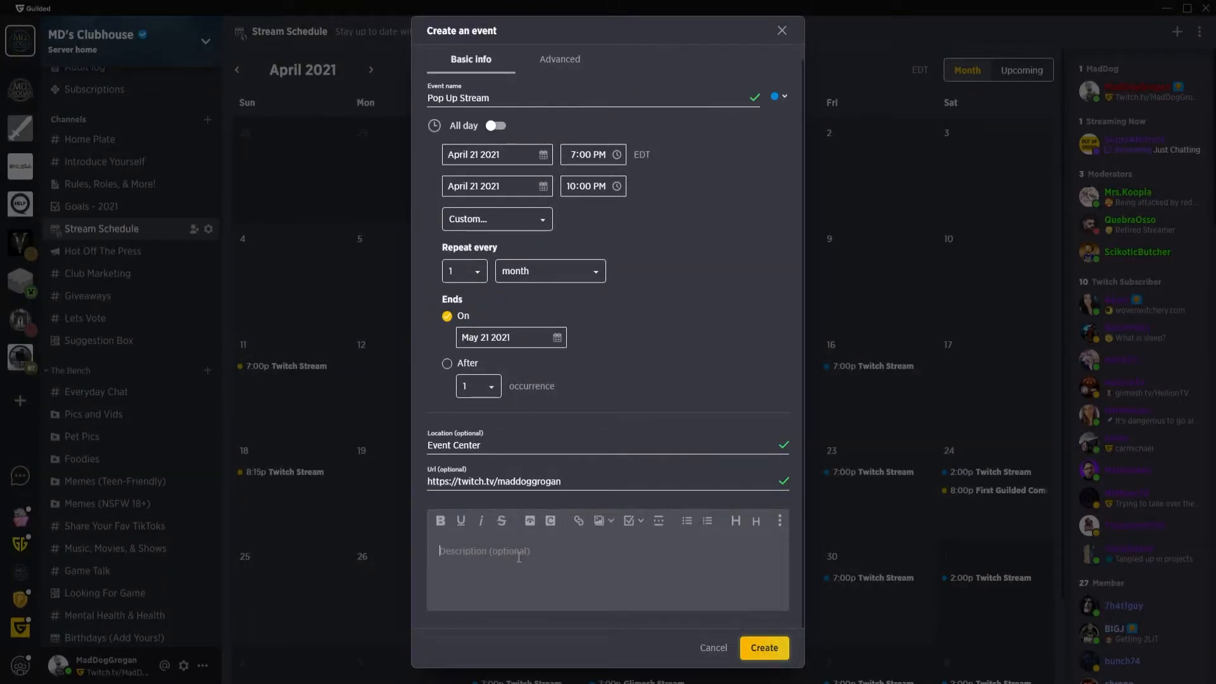
{"action": "type", "text": "Weekly pop up stream"}
Step: Try out the attendance limit in the event's advanced settings and switch it back off
{"action": "left_click", "coordinate": [564, 59]}
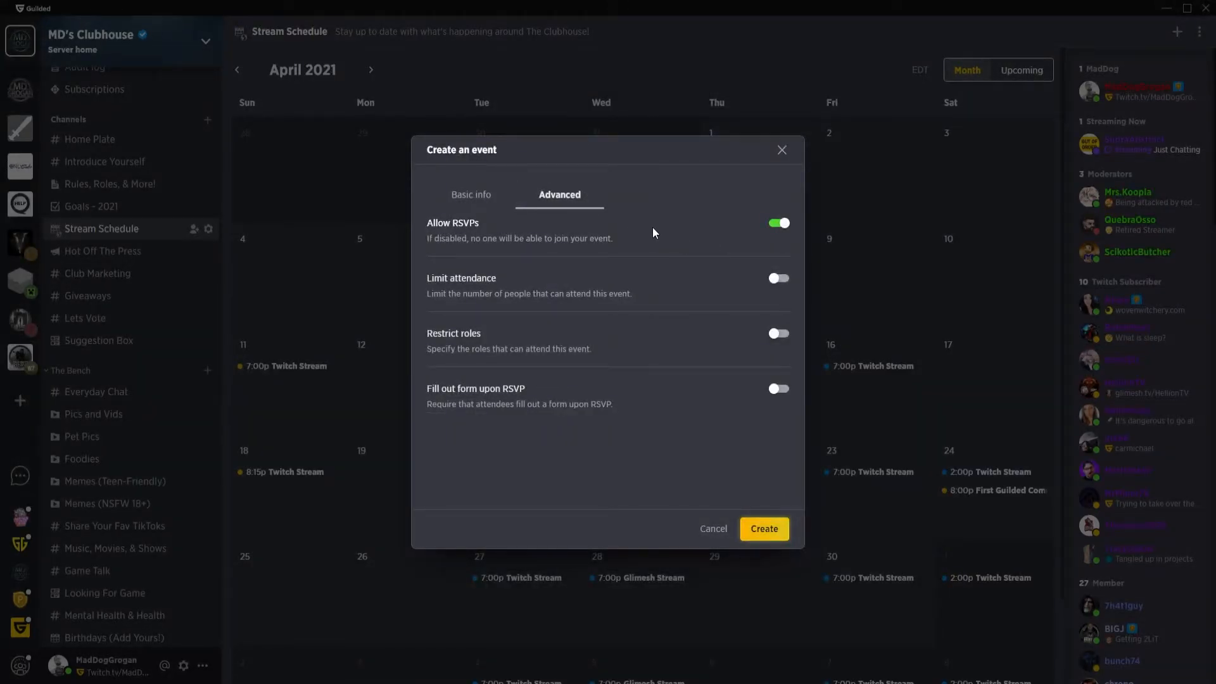
{"action": "left_click", "coordinate": [779, 279]}
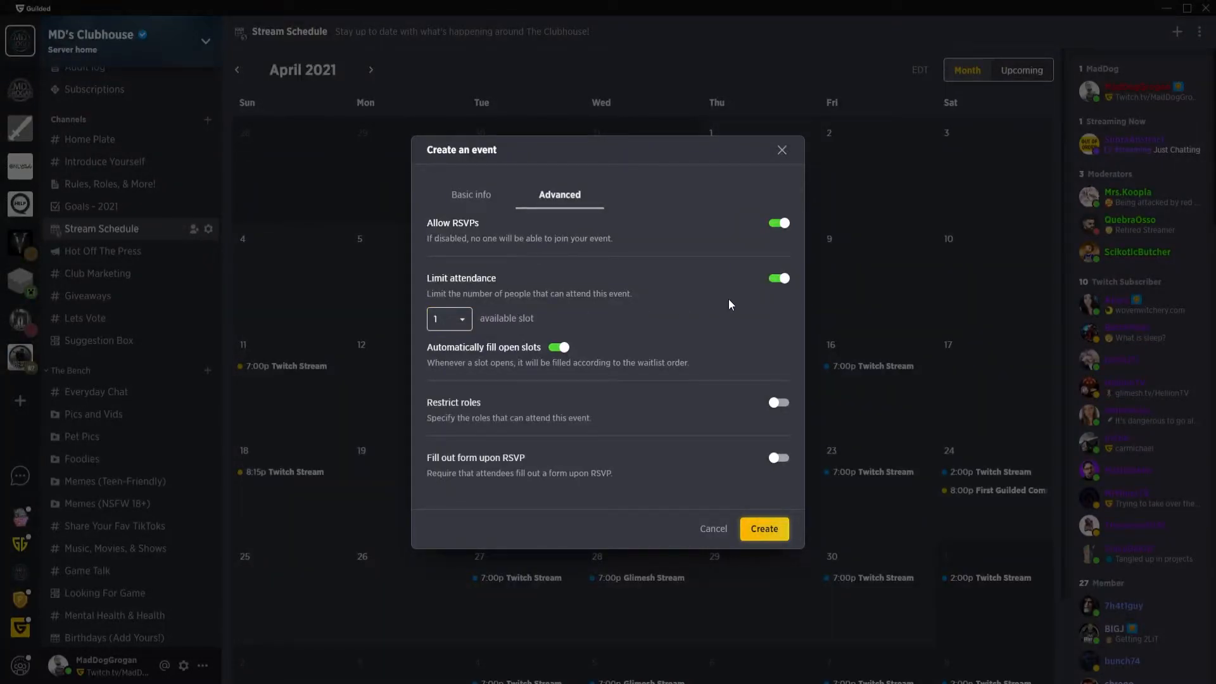
{"action": "left_click", "coordinate": [776, 278]}
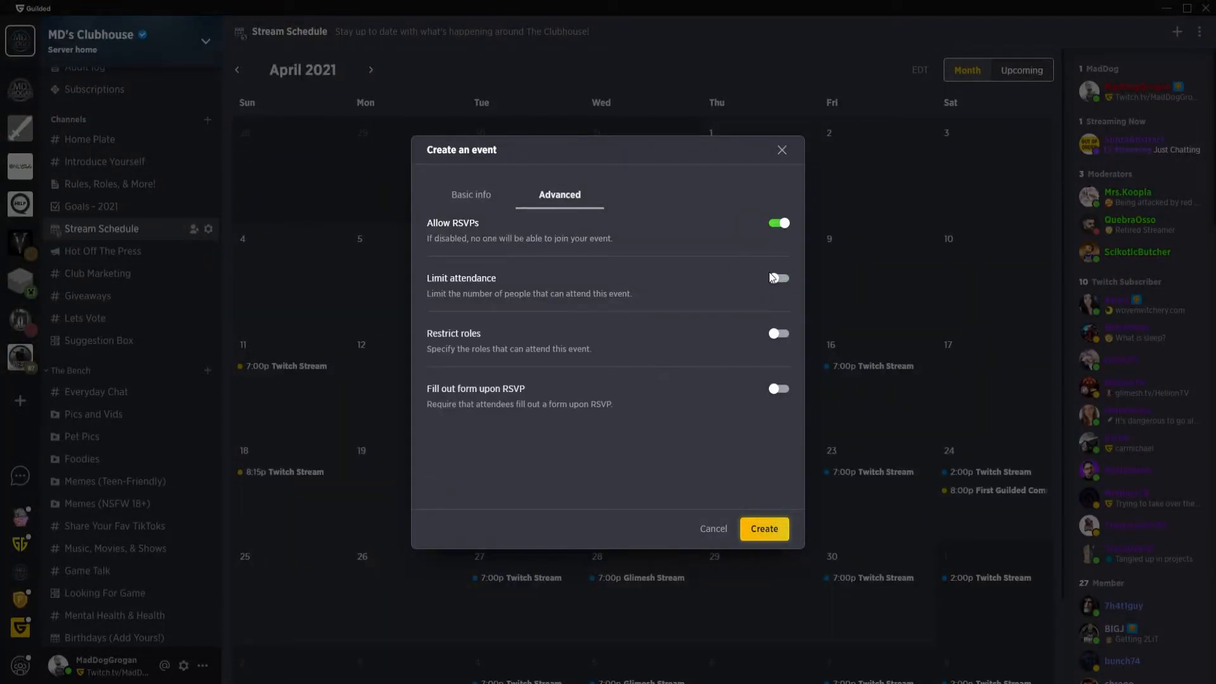
Step: Try restricting attendance to the Twitch Subscriber and MVP roles, and turn the role restriction back off
{"action": "left_click", "coordinate": [776, 333]}
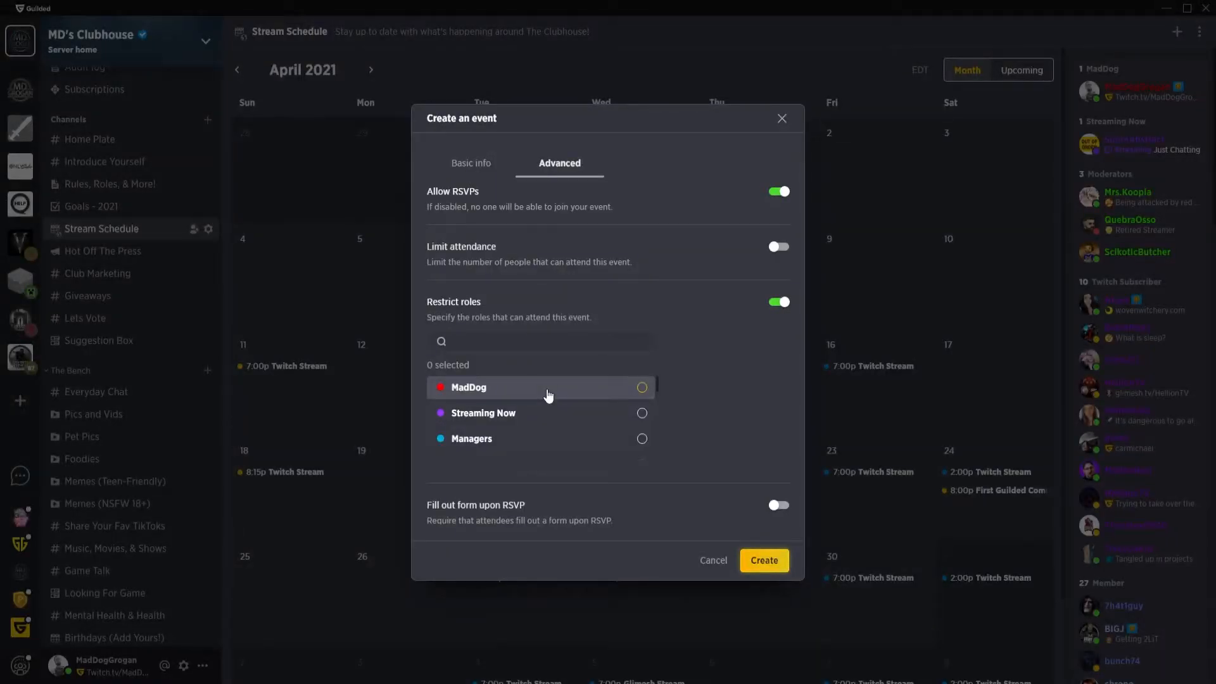
{"action": "left_click", "coordinate": [530, 343]}
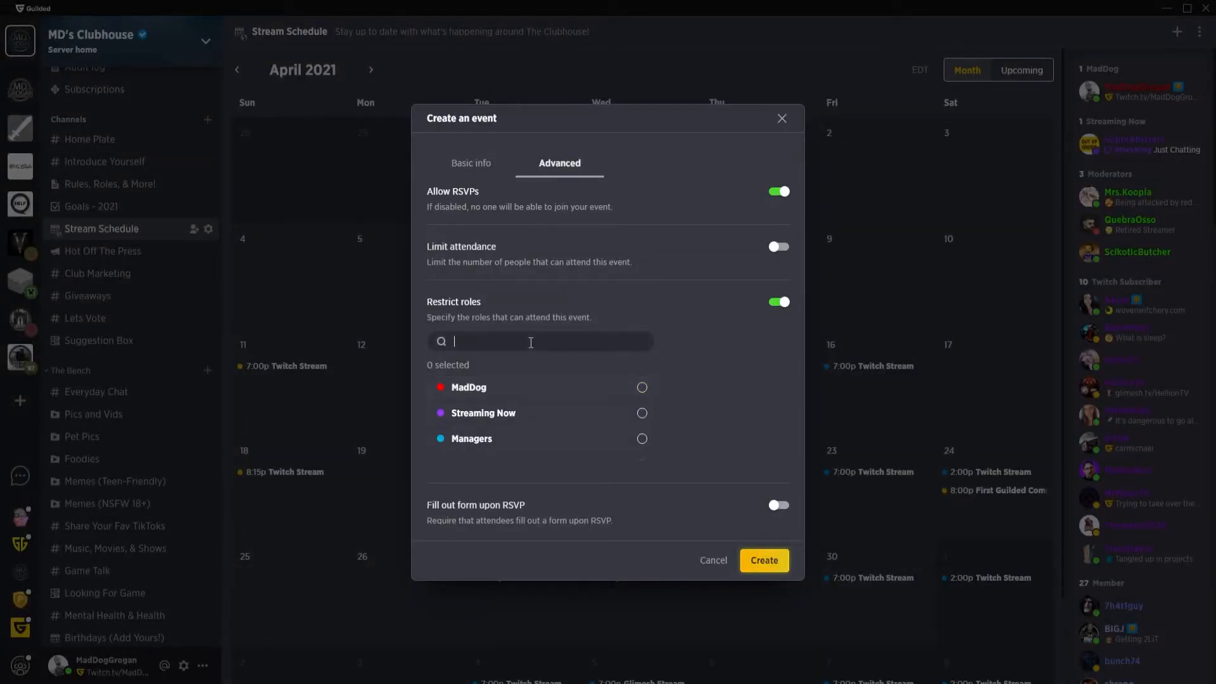
{"action": "type", "text": "twitch"}
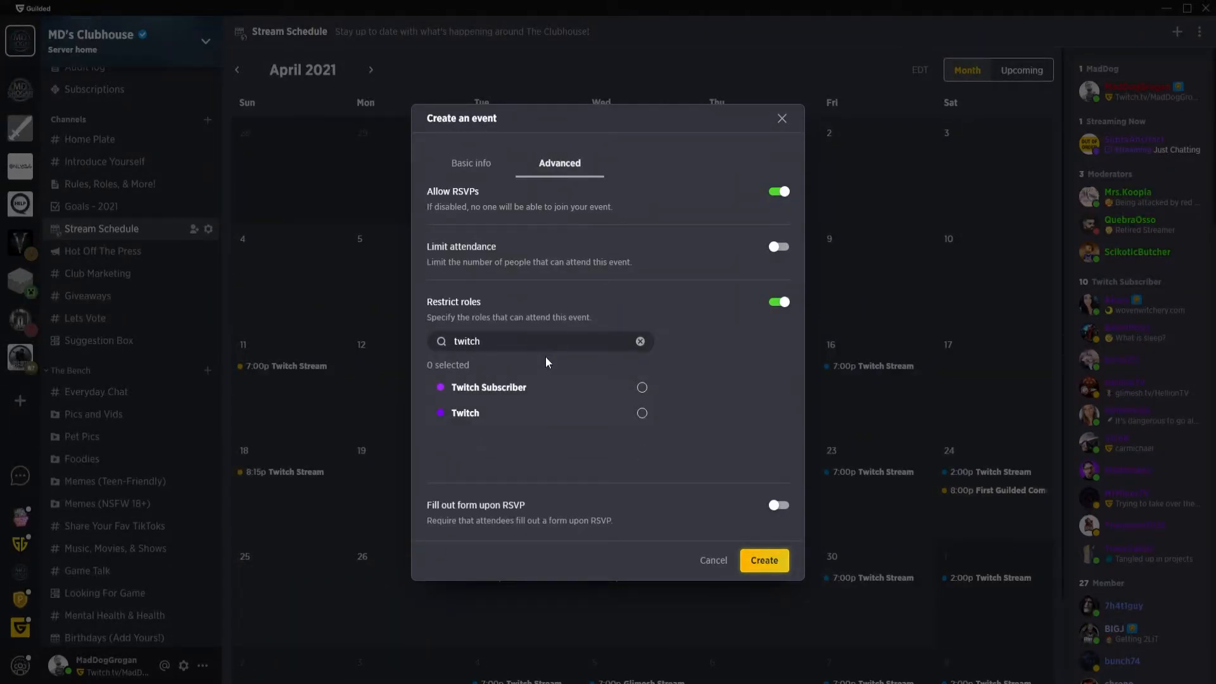
{"action": "left_click", "coordinate": [642, 386]}
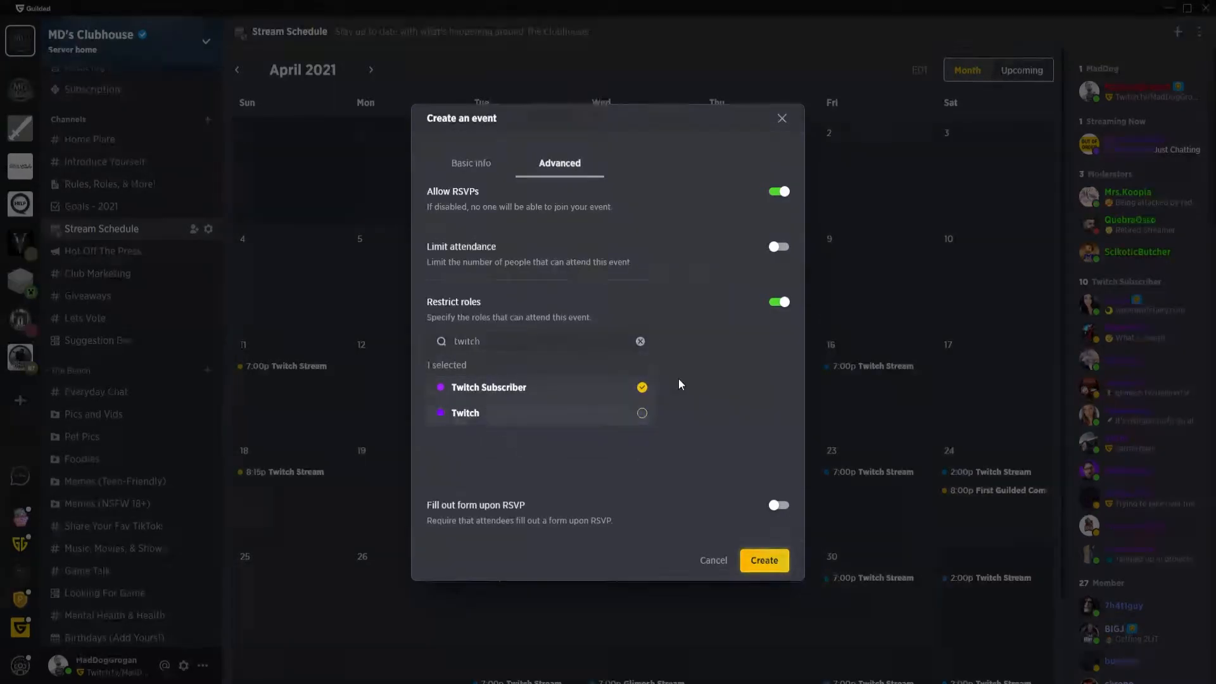
{"action": "left_click", "coordinate": [640, 341]}
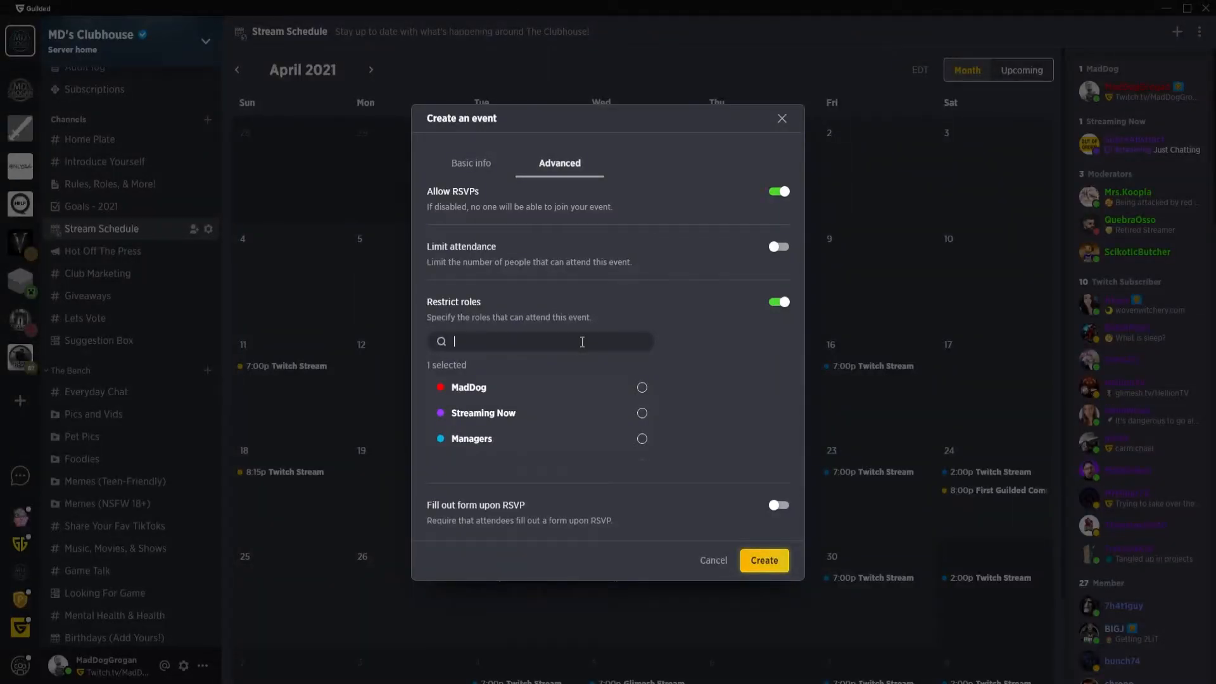
{"action": "type", "text": "mv"}
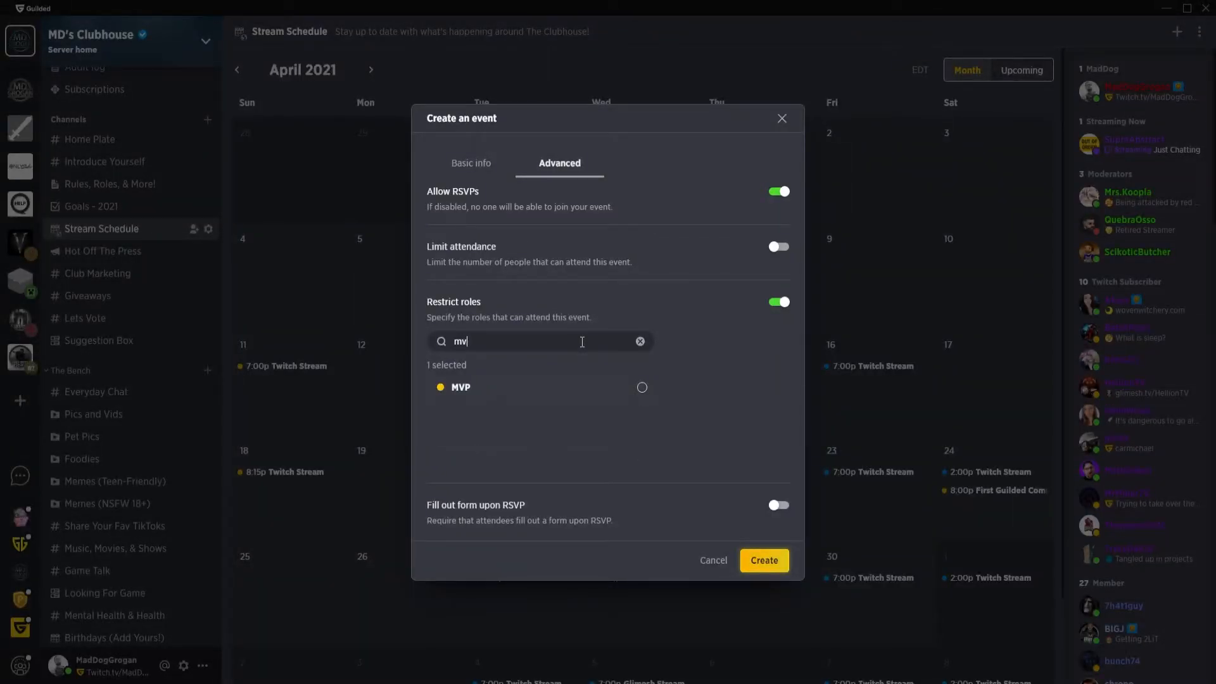
{"action": "left_click", "coordinate": [642, 386]}
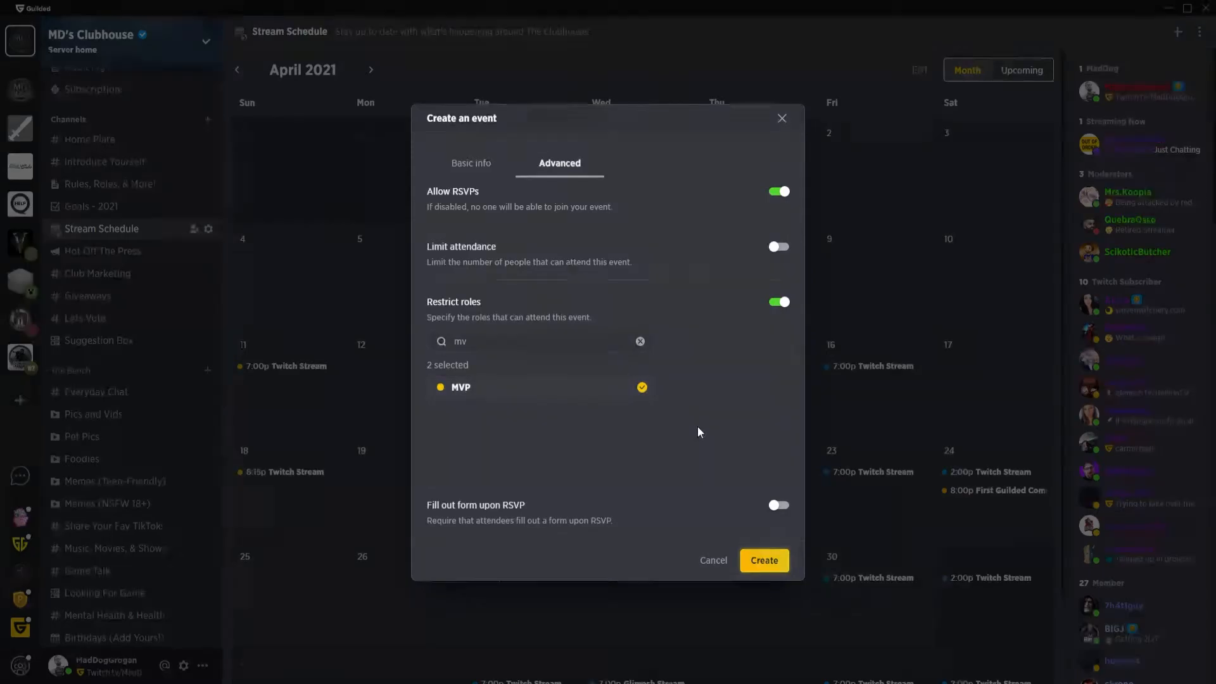
{"action": "left_click", "coordinate": [640, 342]}
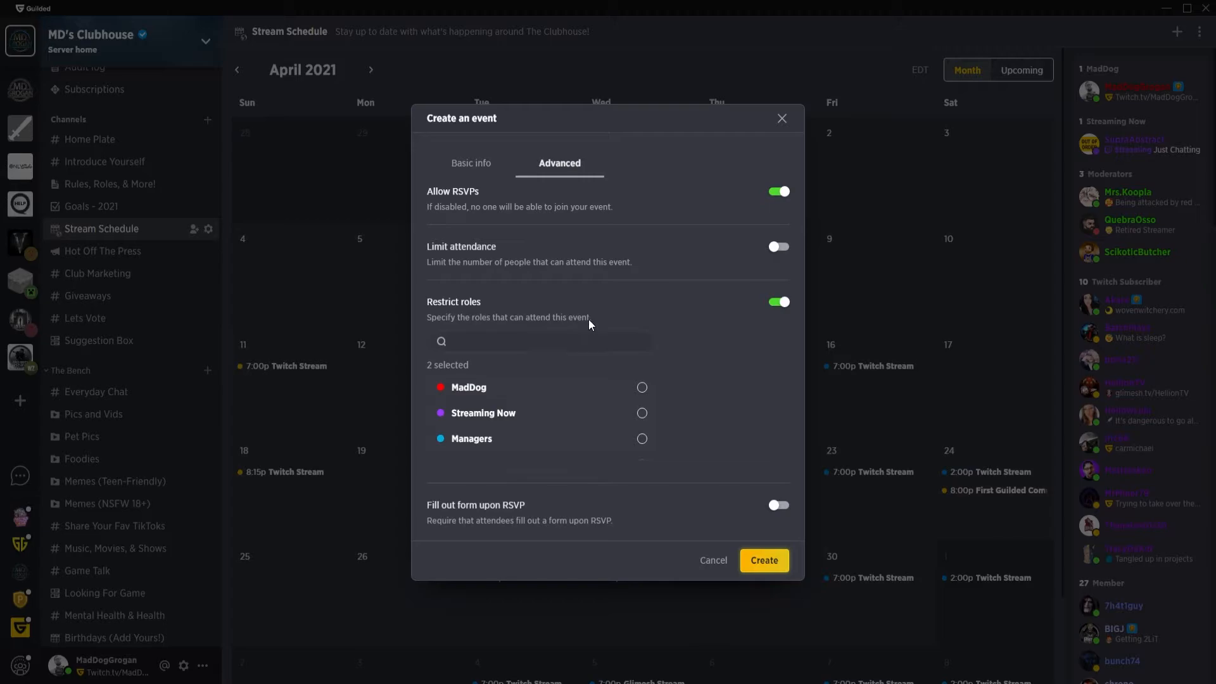
{"action": "left_click", "coordinate": [779, 302]}
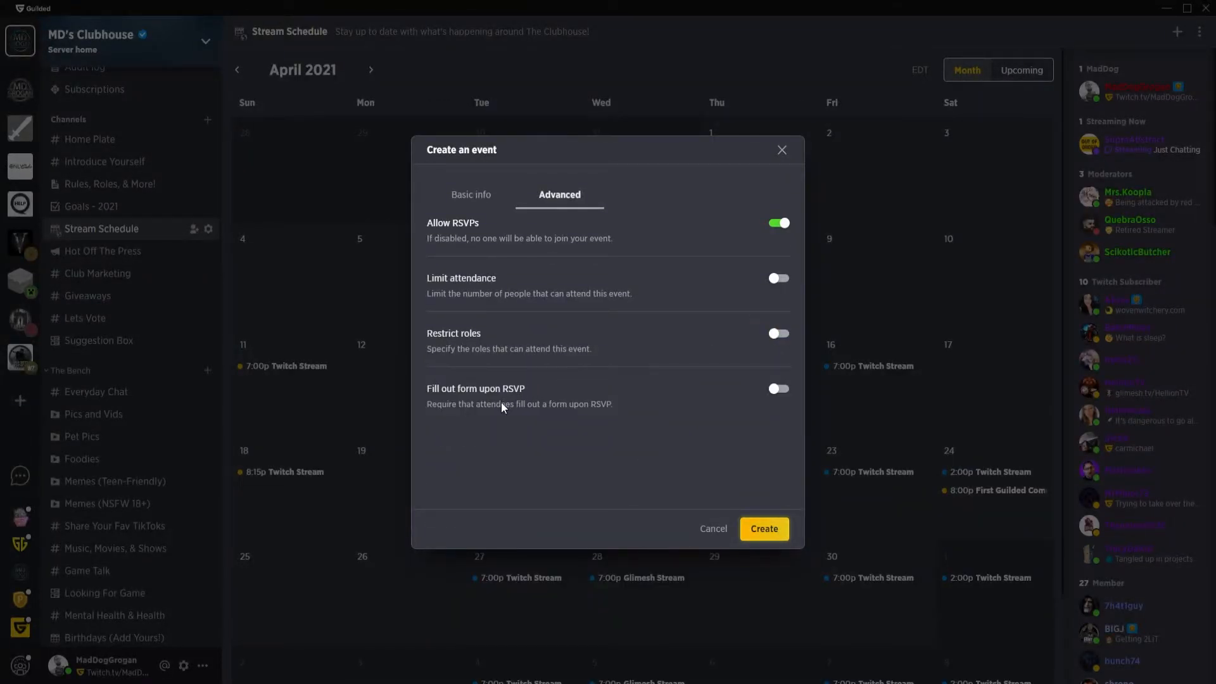
Step: Try out the requirement to fill out a form upon RSVP, switch it back off, and return to the event's basic info
{"action": "left_click", "coordinate": [779, 390]}
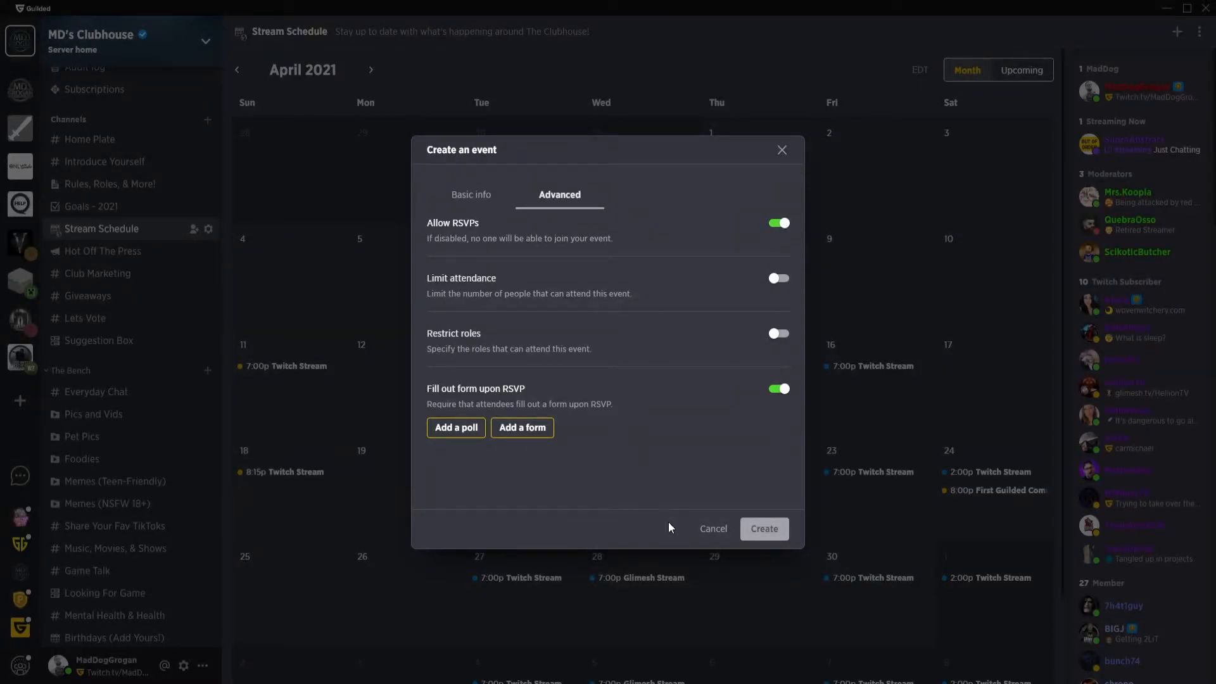
{"action": "left_click", "coordinate": [715, 529]}
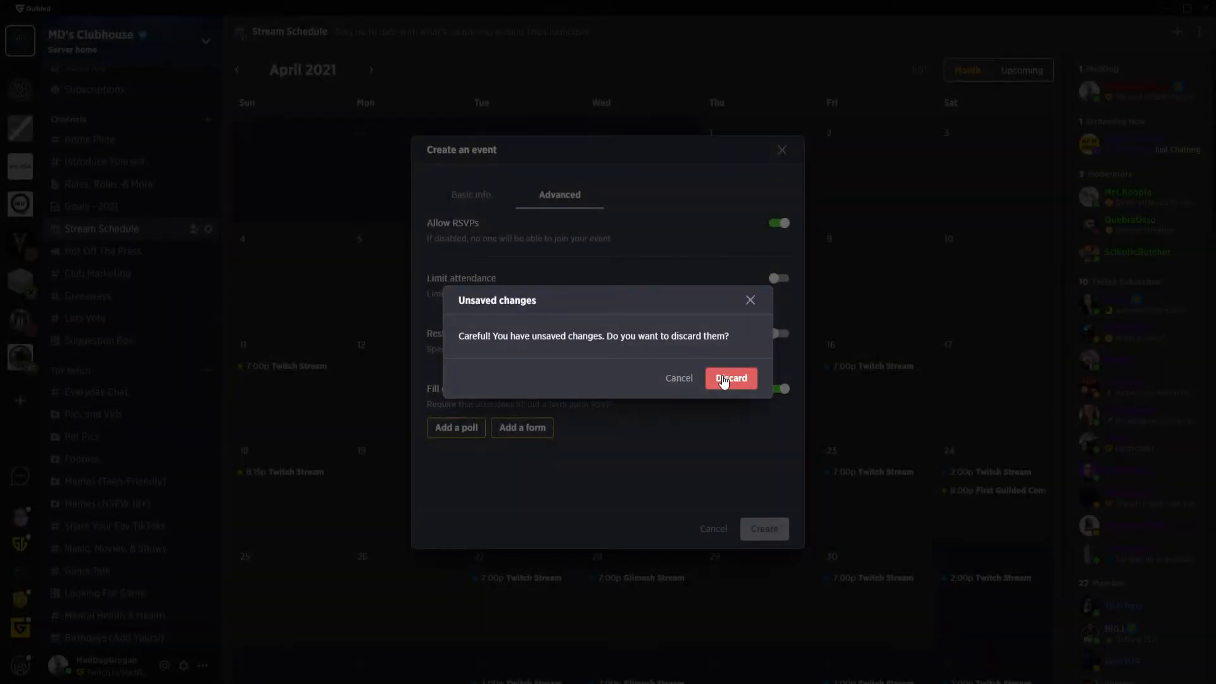
{"action": "left_click", "coordinate": [685, 378]}
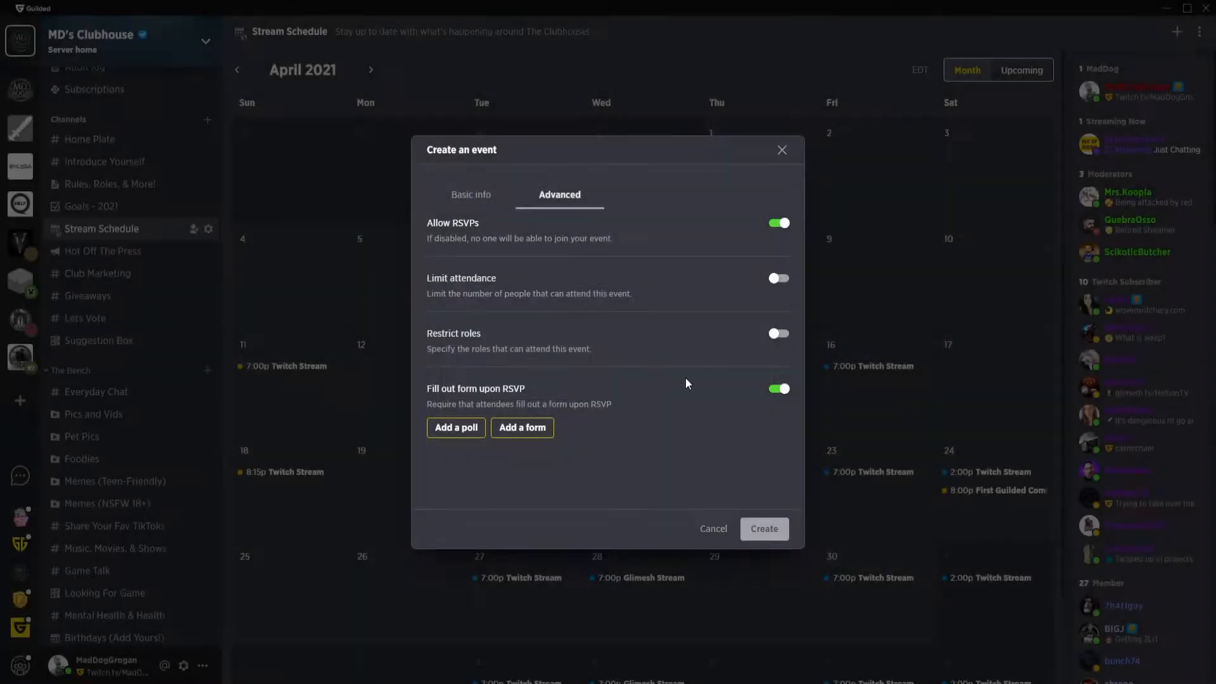
{"action": "left_click", "coordinate": [784, 389]}
{"action": "left_click", "coordinate": [485, 202]}
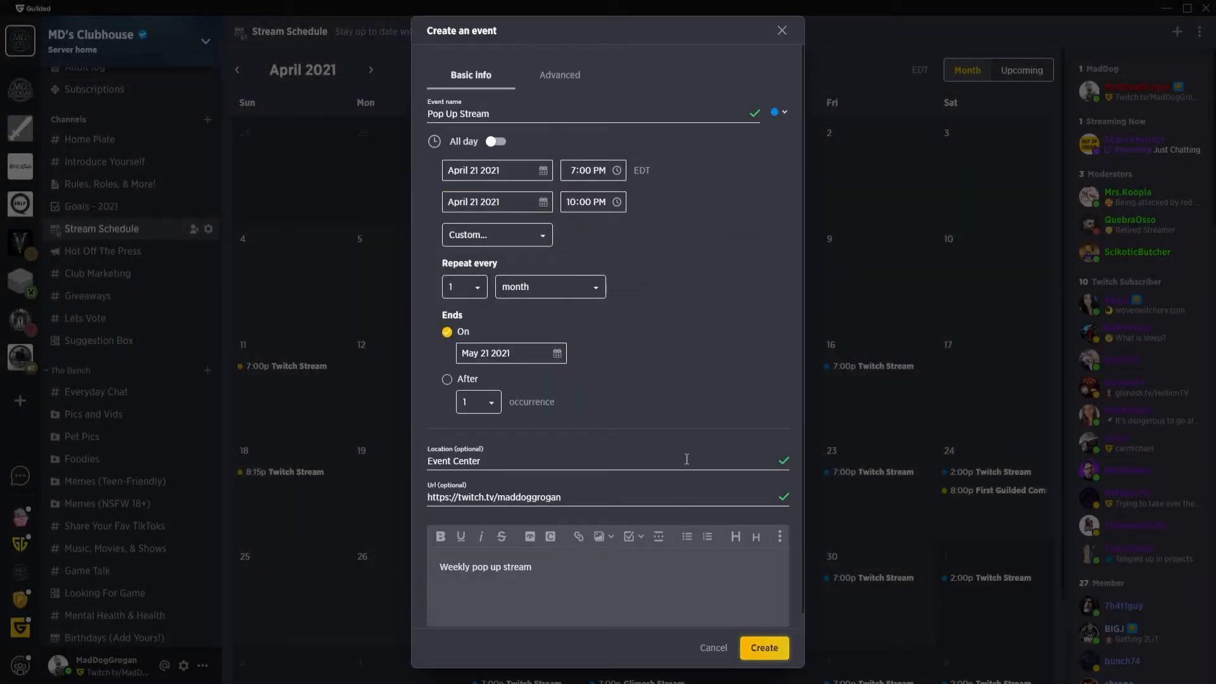
Step: View the event's colour choices, keep blue, and create the Pop Up Stream event
{"action": "left_click", "coordinate": [783, 116]}
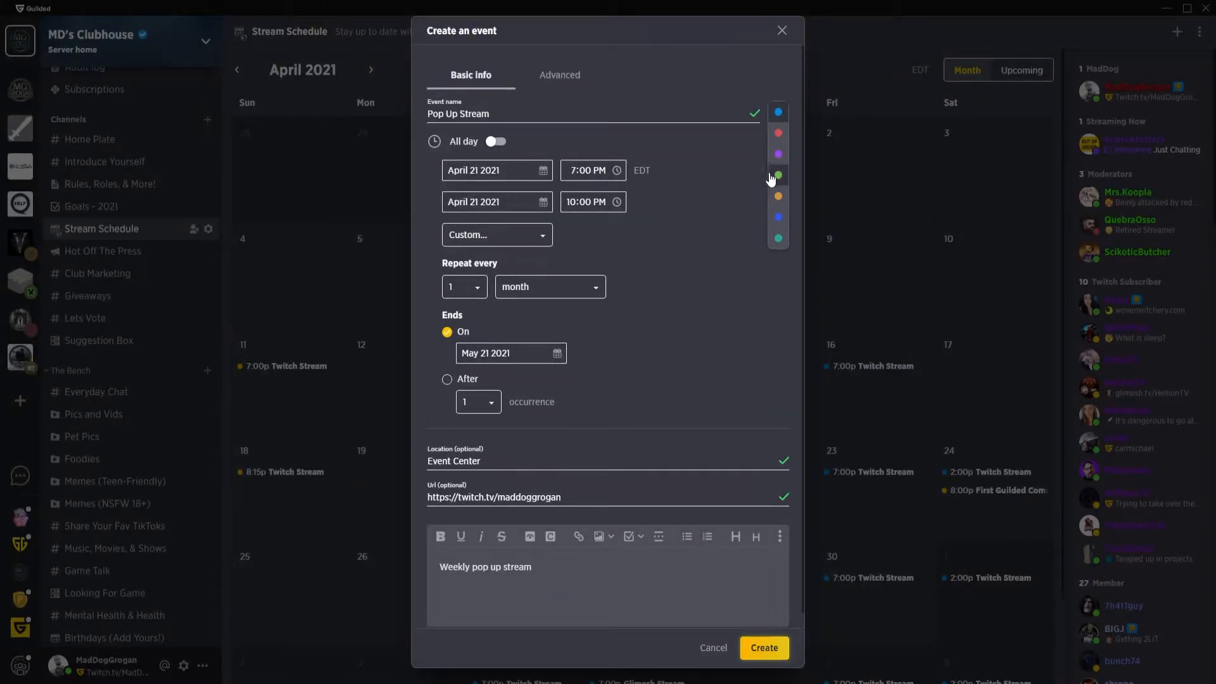
{"action": "left_click", "coordinate": [742, 253]}
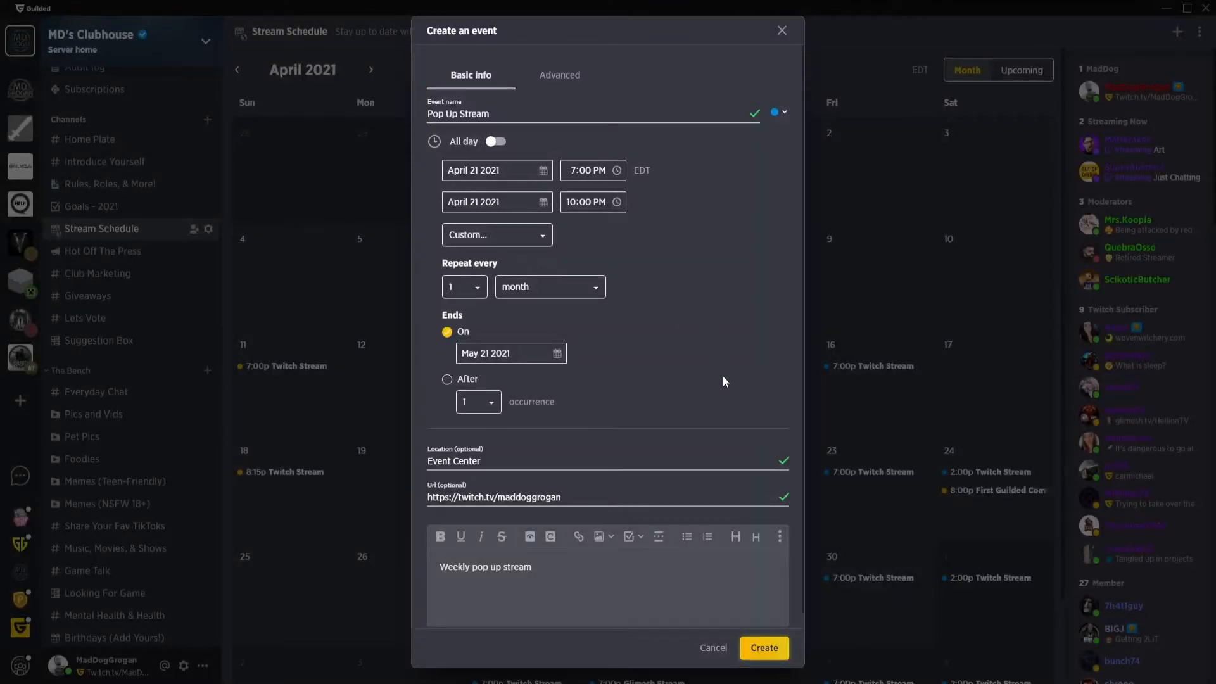
{"action": "left_click", "coordinate": [778, 649]}
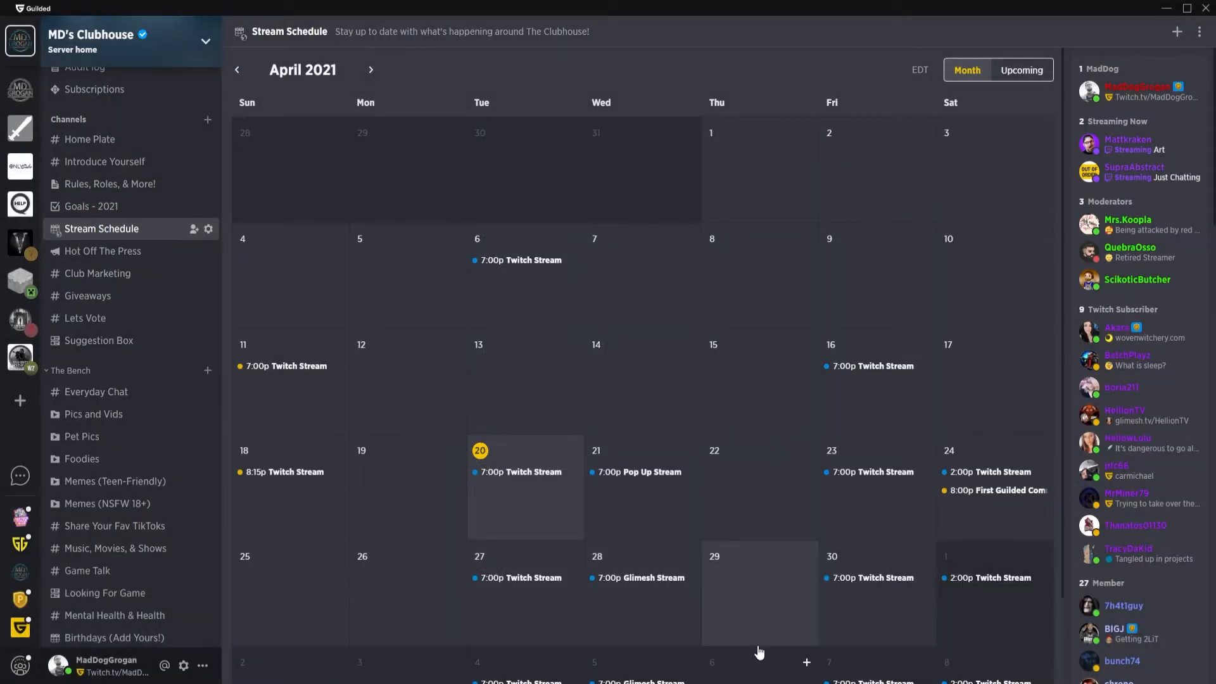
Step: Join the April 21 Pop Up Stream event as an attendee and export it to a calendar
{"action": "left_click", "coordinate": [636, 477]}
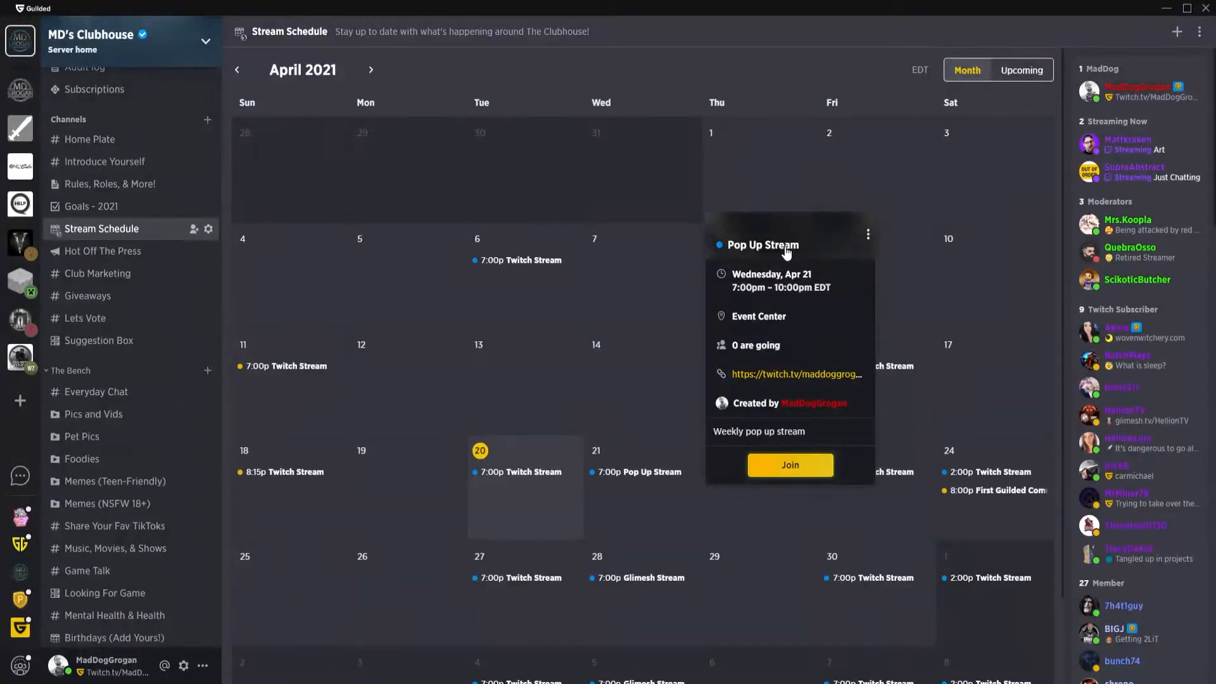
{"action": "left_click", "coordinate": [788, 467]}
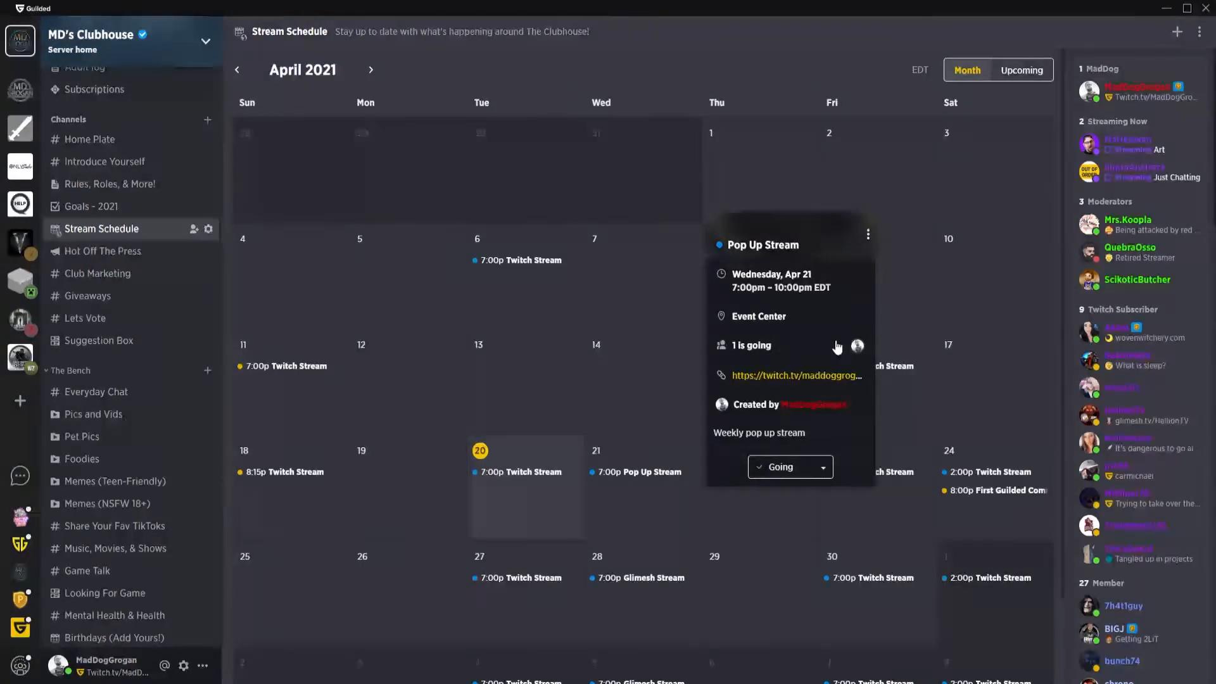
{"action": "left_click", "coordinate": [868, 235]}
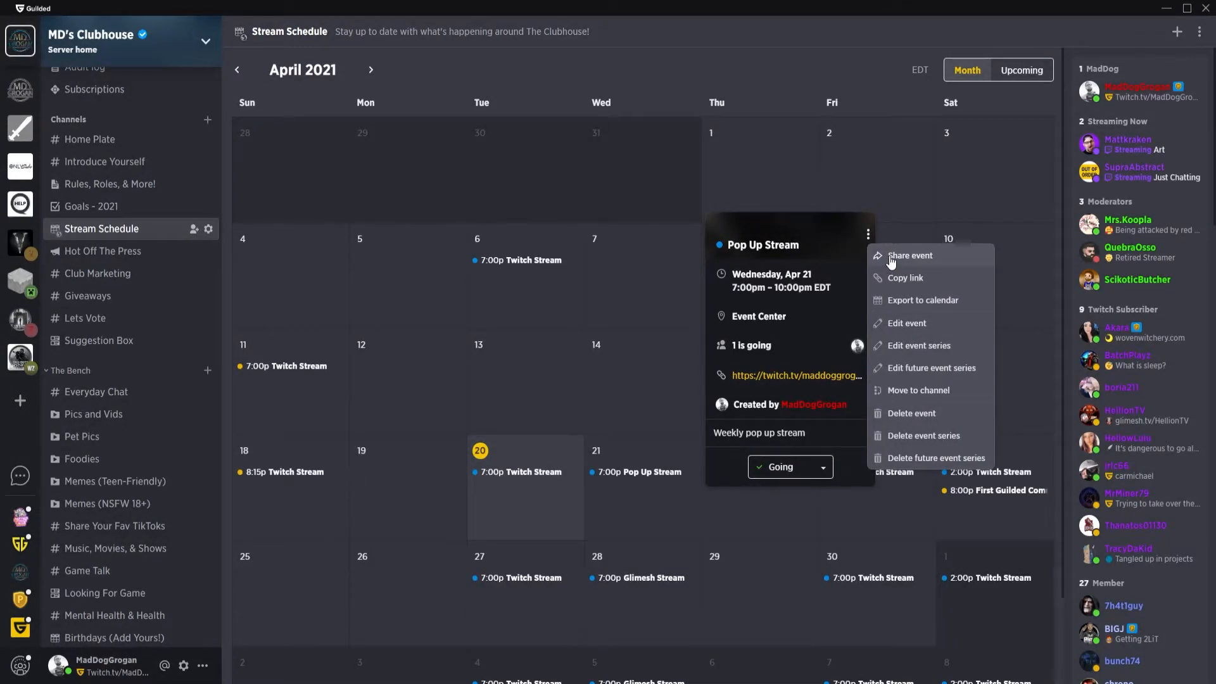
{"action": "left_click", "coordinate": [905, 309]}
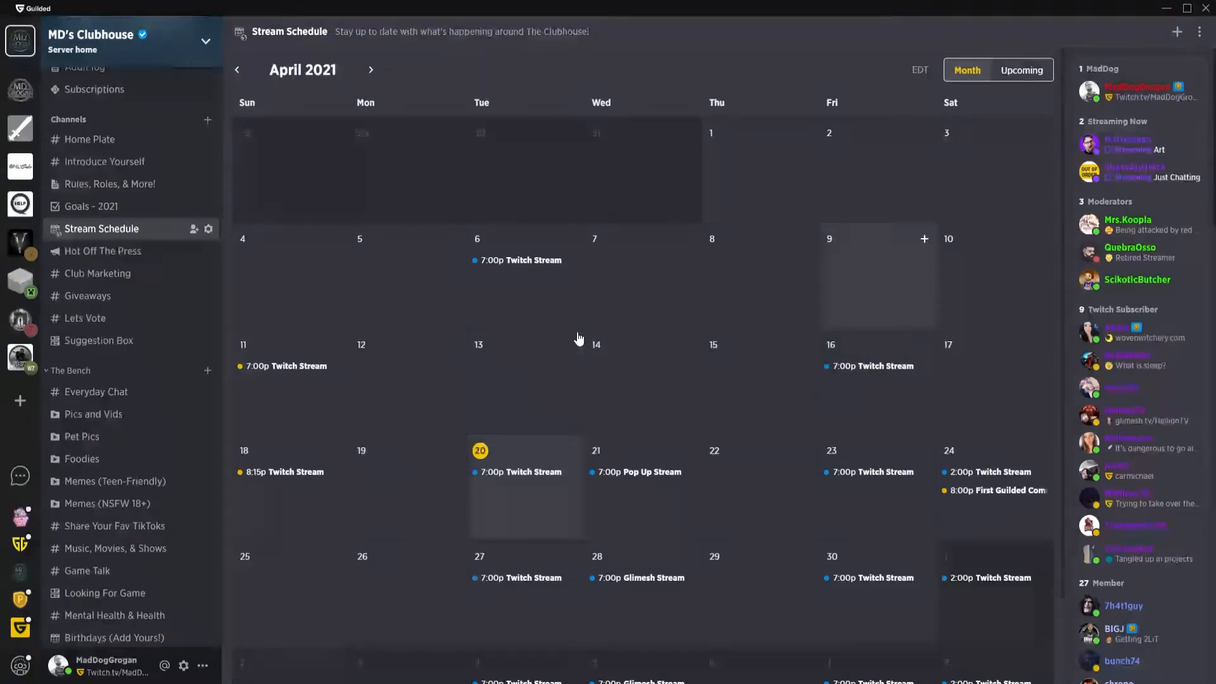
Step: Try sharing the April 21 Pop Up Stream event, with Everyday Chat as the destination channel
{"action": "left_click", "coordinate": [630, 473]}
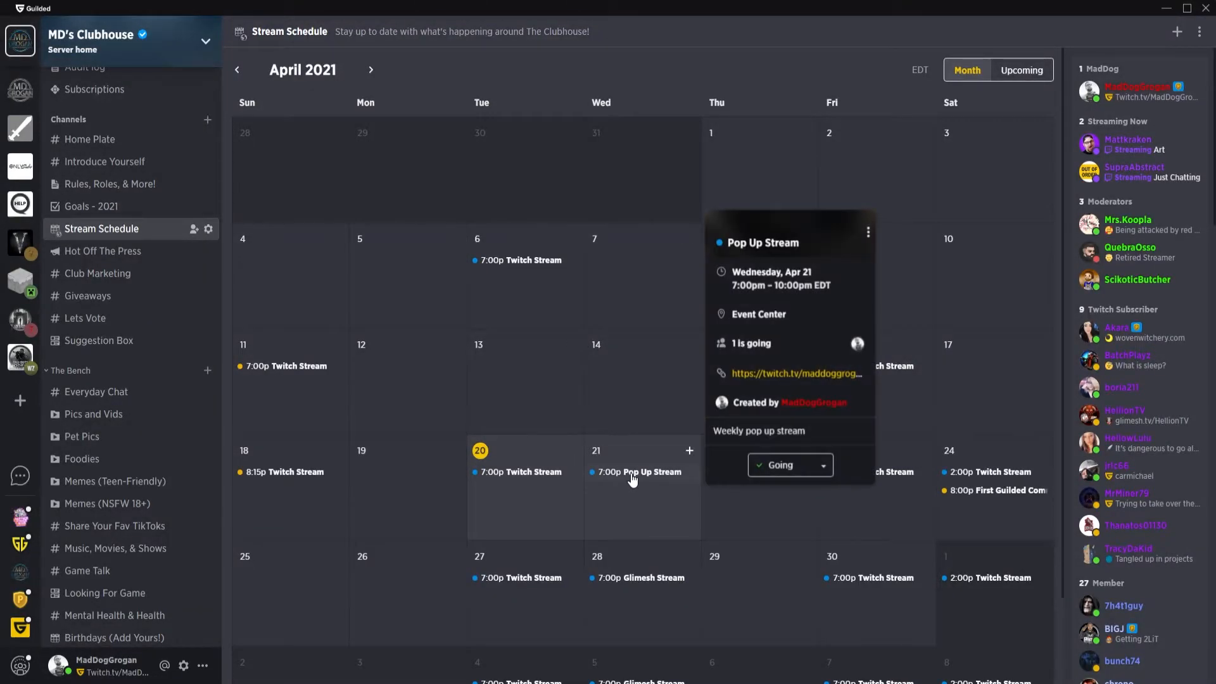
{"action": "left_click", "coordinate": [868, 232]}
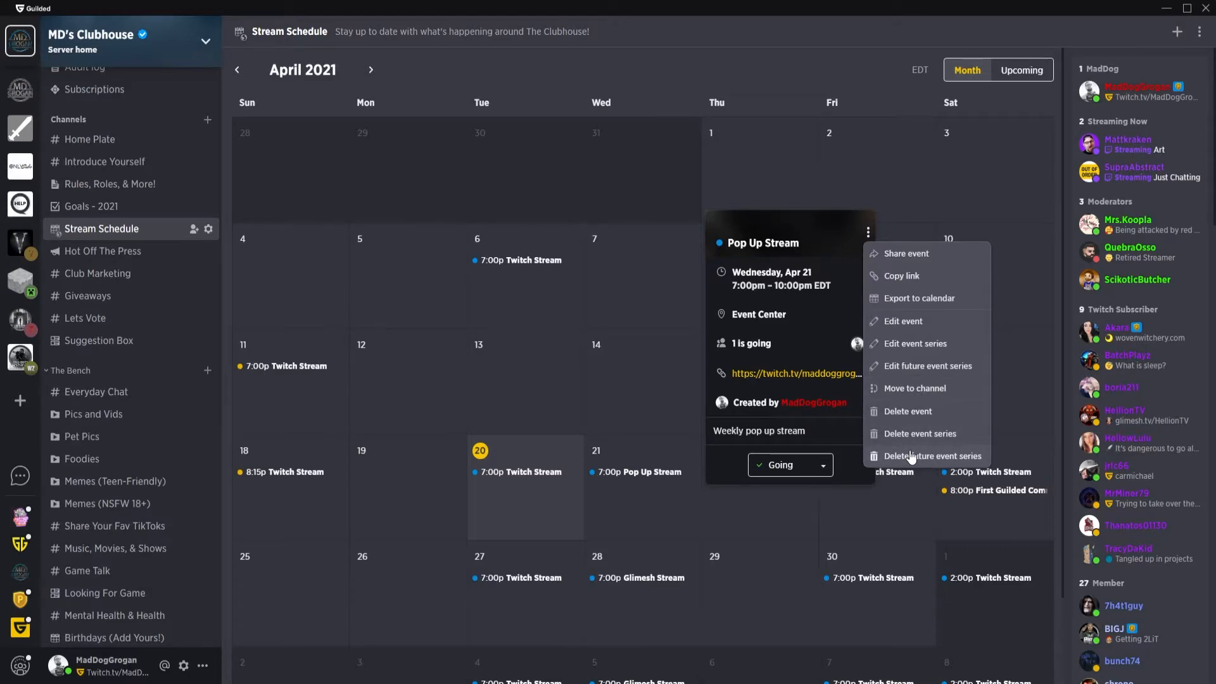
{"action": "left_click", "coordinate": [908, 254]}
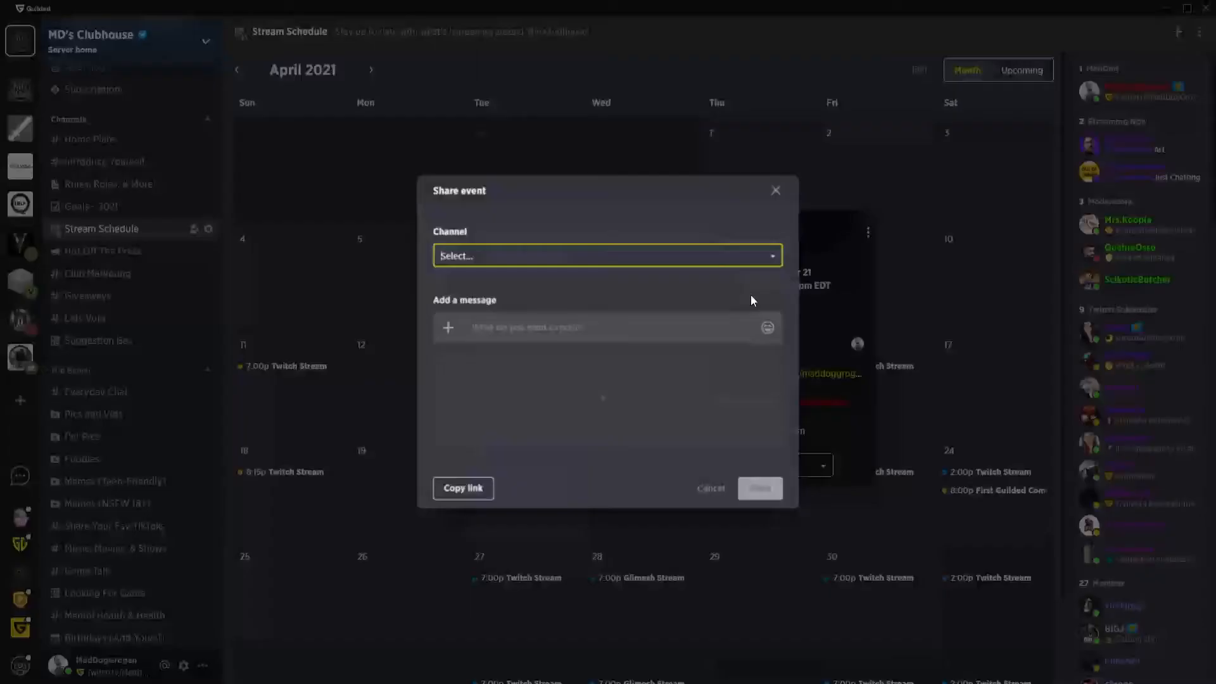
{"action": "left_click", "coordinate": [497, 256]}
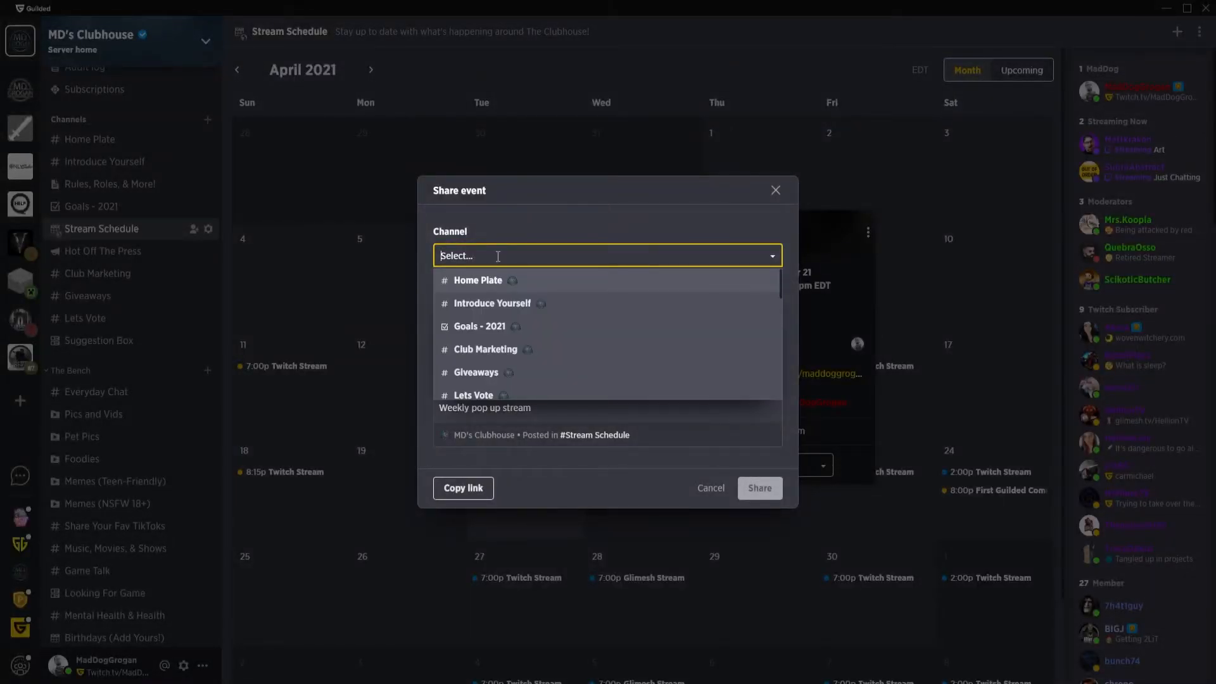
{"action": "type", "text": "ever"}
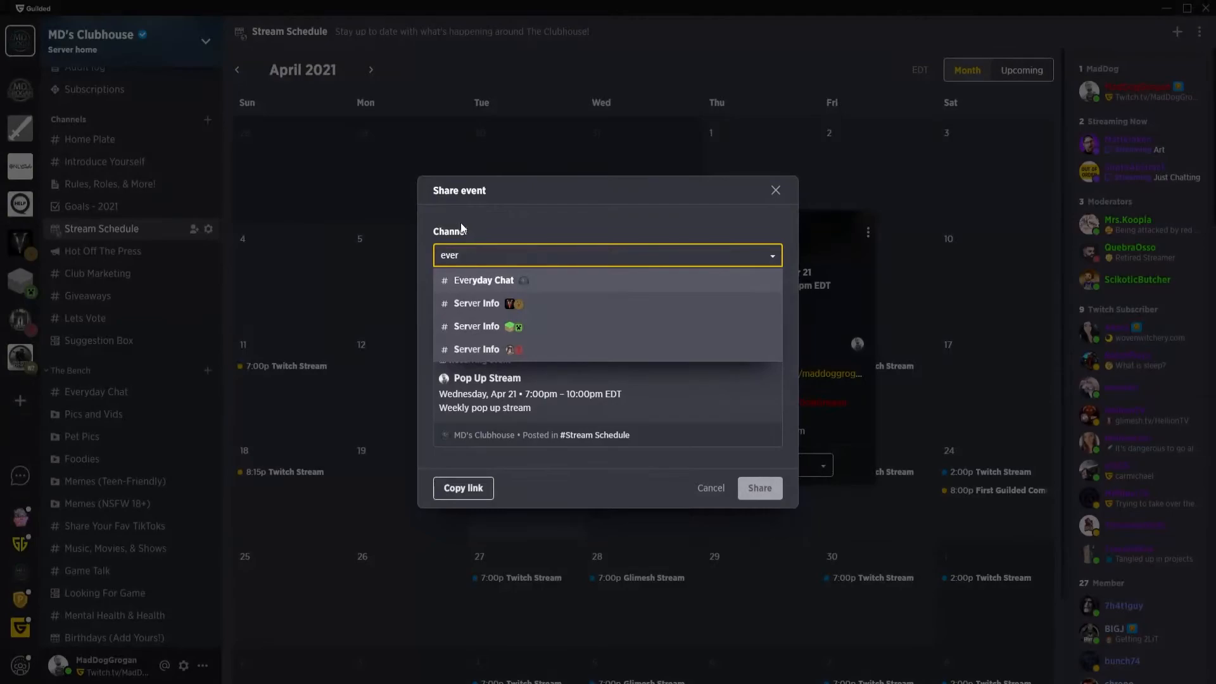
{"action": "left_click", "coordinate": [495, 290]}
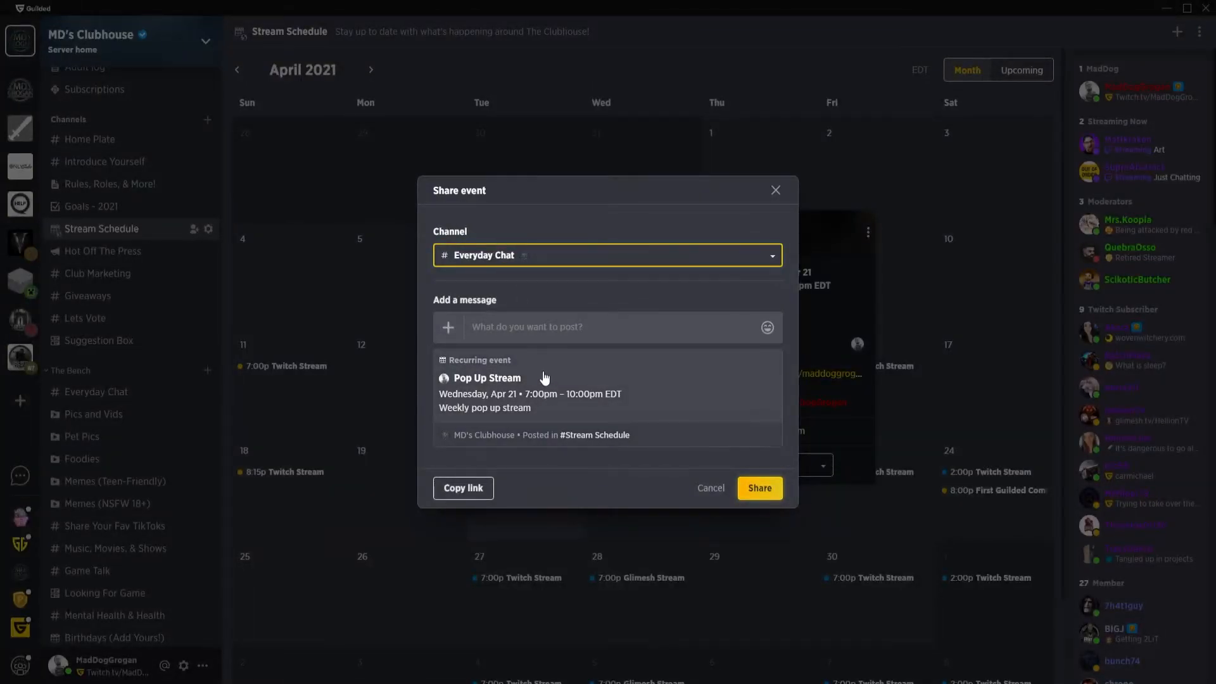
Step: Write the share message "Hey guys, check out this weeks' pop up stream!"
{"action": "left_click", "coordinate": [520, 323]}
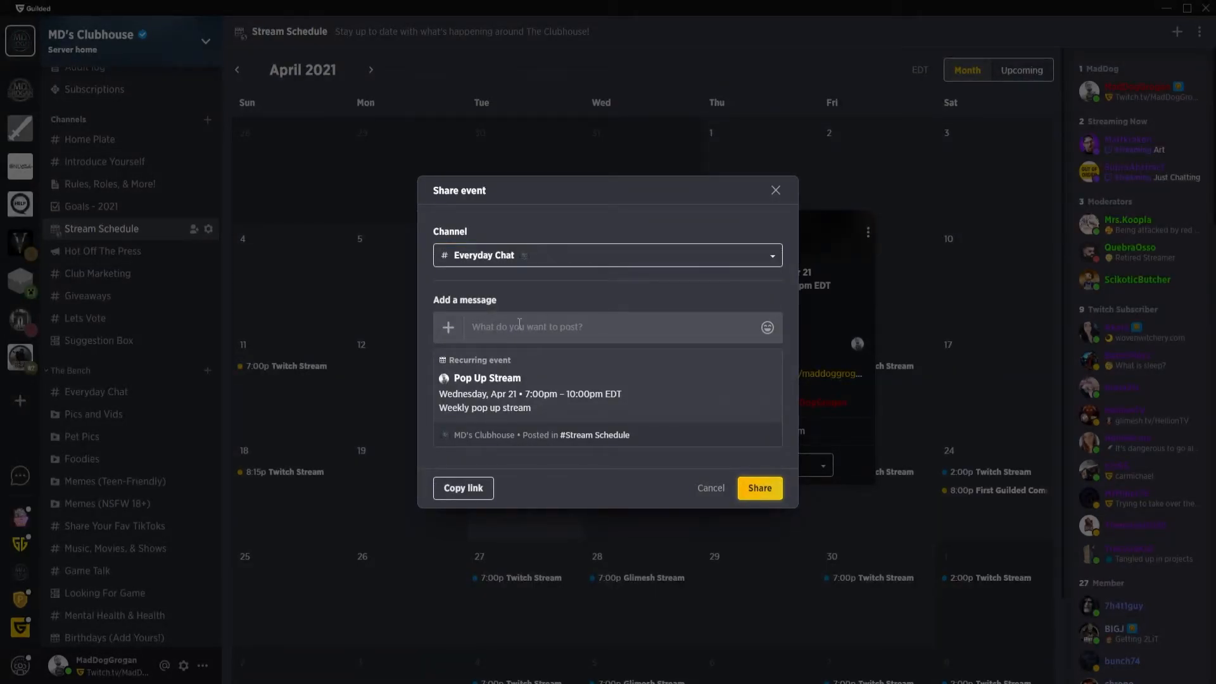
{"action": "type", "text": "Hey g"}
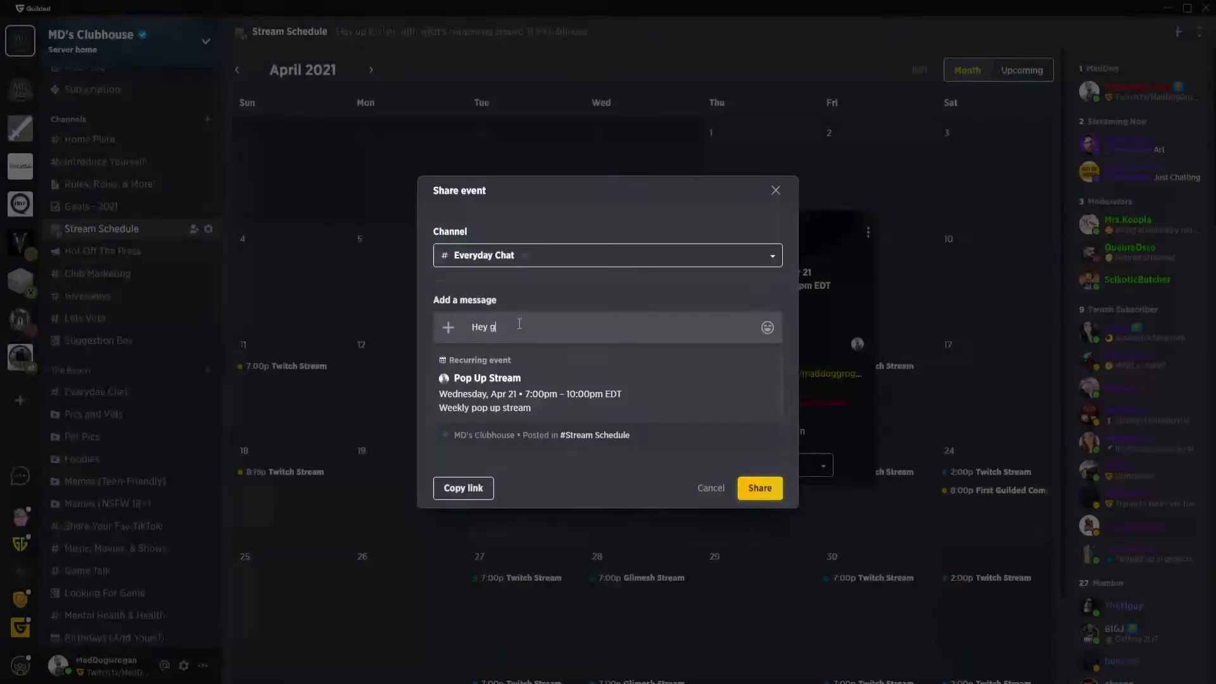
{"action": "type", "text": "uys, check "}
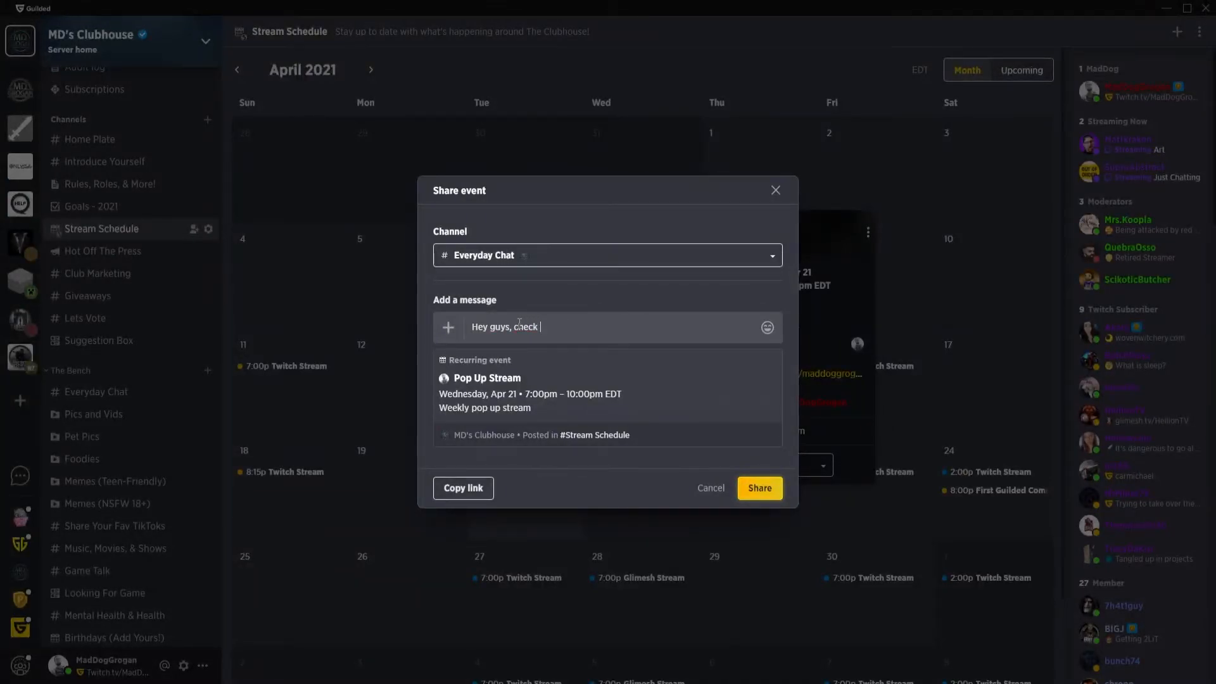
{"action": "type", "text": "out this wek"}
{"action": "key", "text": "BackSpace"}
{"action": "key", "text": "BackSpace"}
{"action": "type", "text": "ks' pop up stream!"}
Step: Check the emotes and attachment types offered for the share message, cancel sharing, and close the event details
{"action": "left_click", "coordinate": [767, 327]}
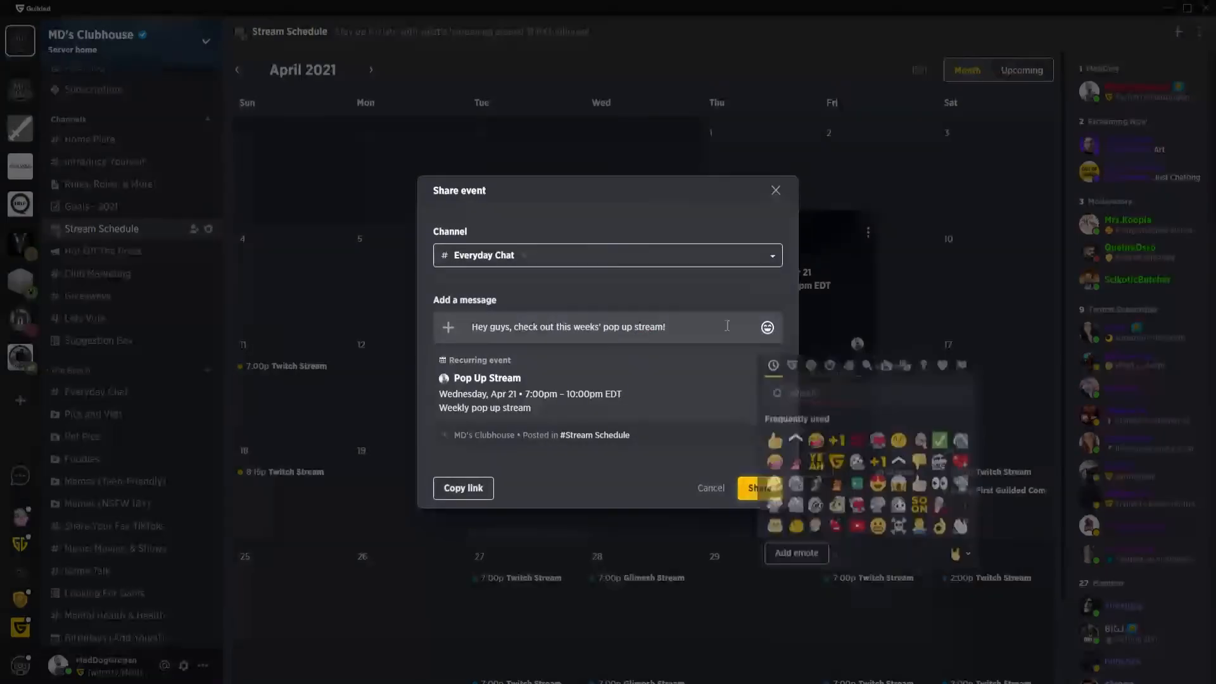
{"action": "left_click", "coordinate": [448, 328]}
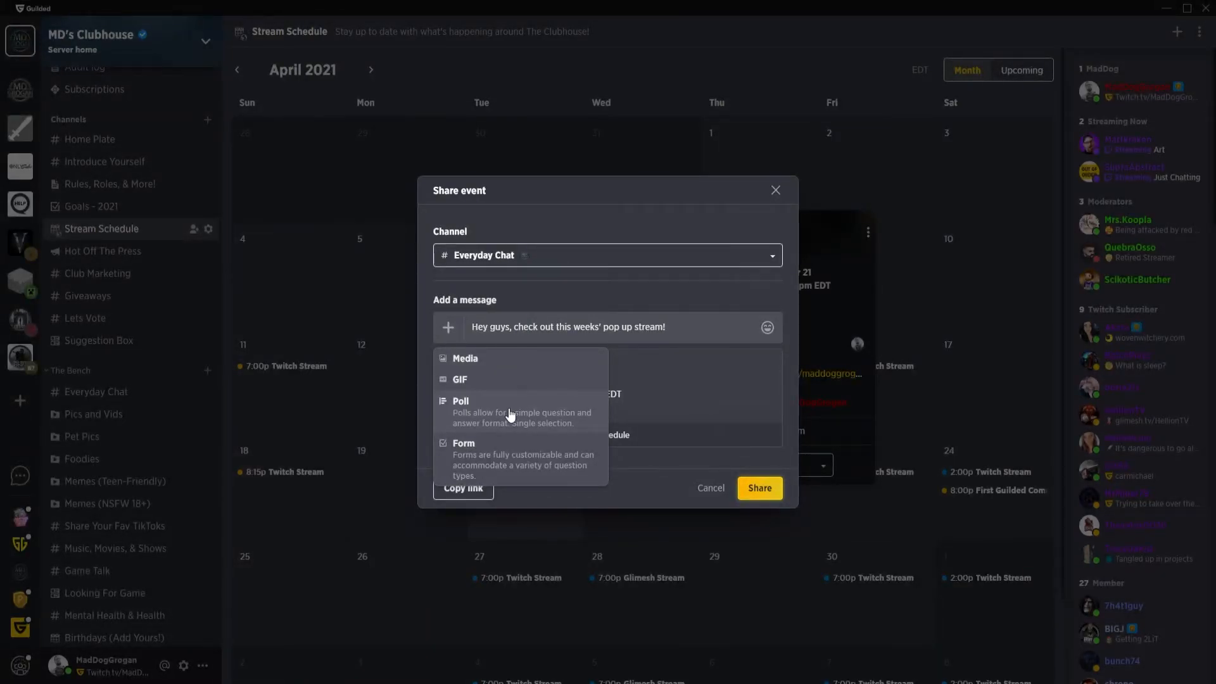
{"action": "left_click", "coordinate": [710, 487]}
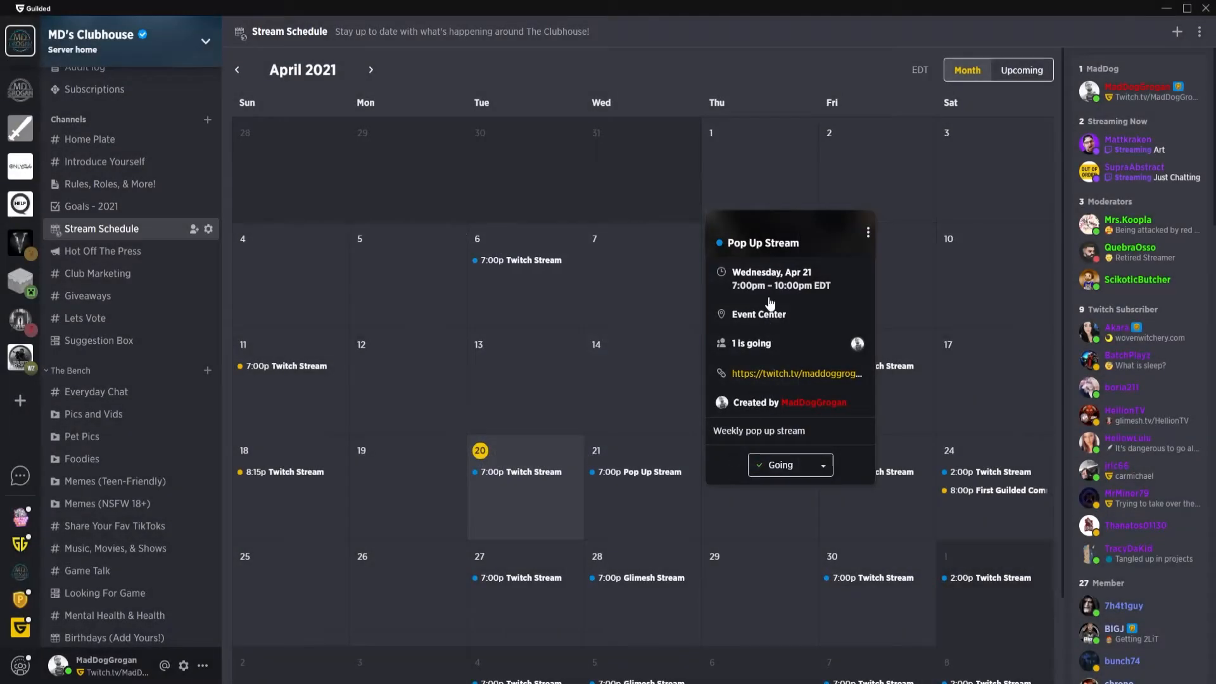
{"action": "left_click", "coordinate": [730, 36]}
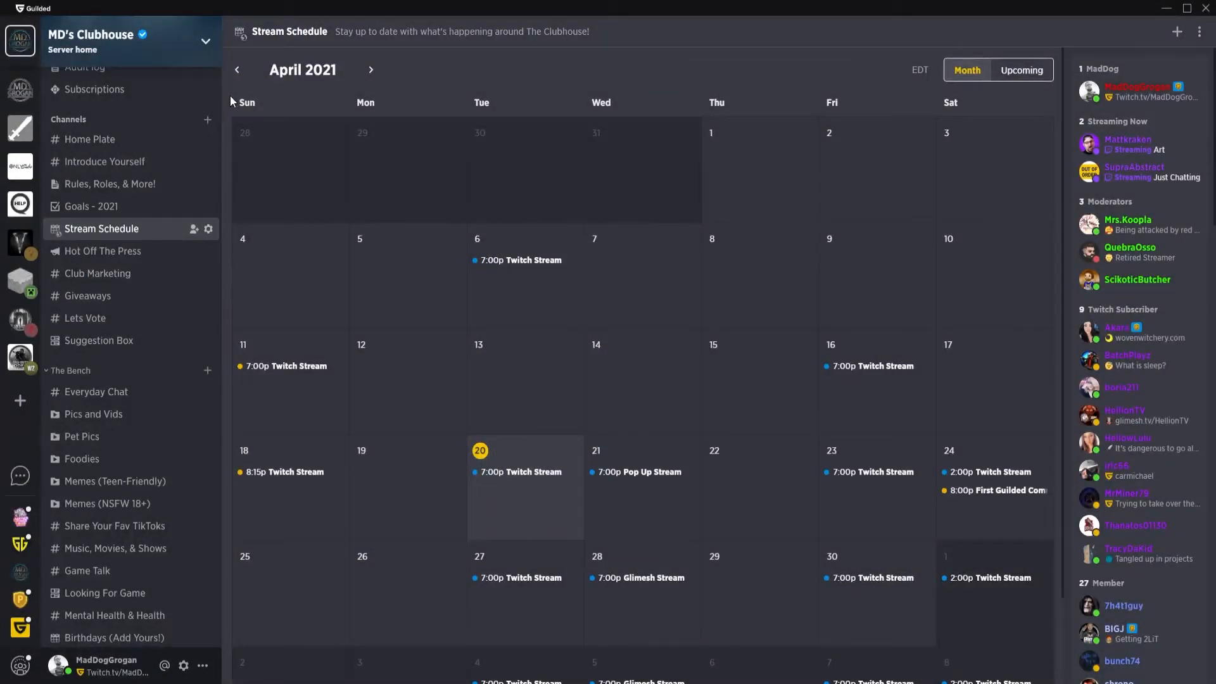
Step: In the MadDog Scheduling channel, try creating an April 20 10am–11am event for the MadDog Personal Schedule calendar, and cancel it
{"action": "left_click", "coordinate": [30, 93]}
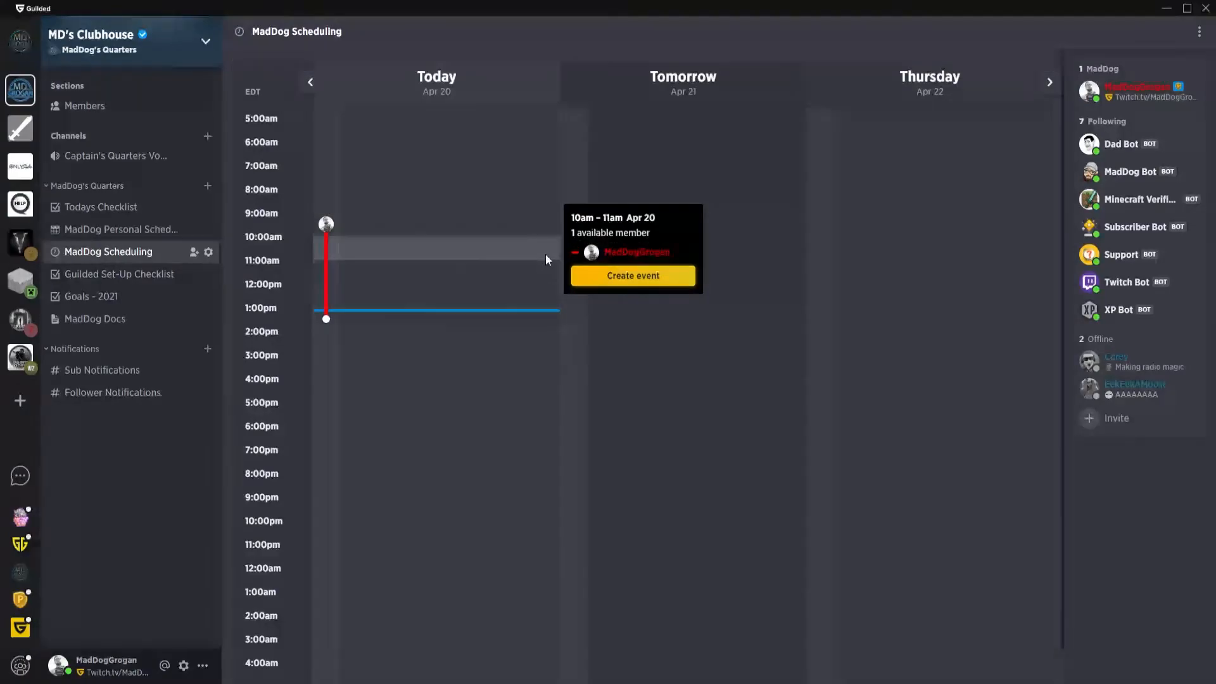
{"action": "left_click", "coordinate": [624, 276]}
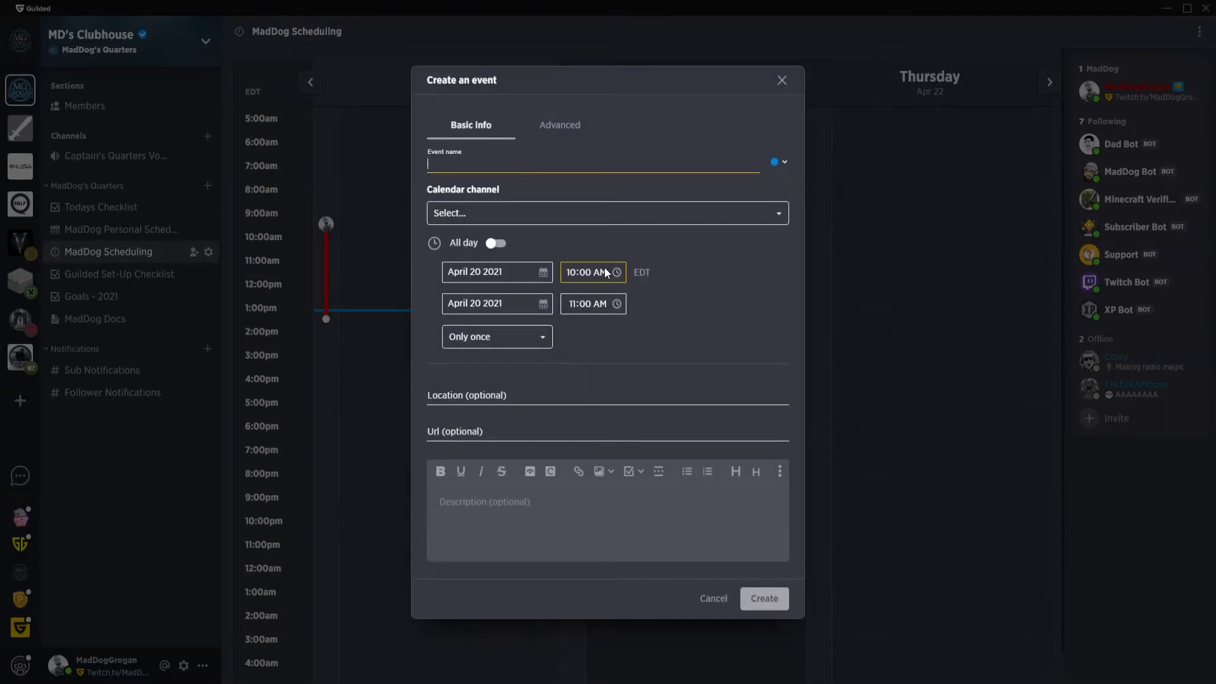
{"action": "left_click", "coordinate": [532, 213]}
{"action": "left_click", "coordinate": [532, 284]}
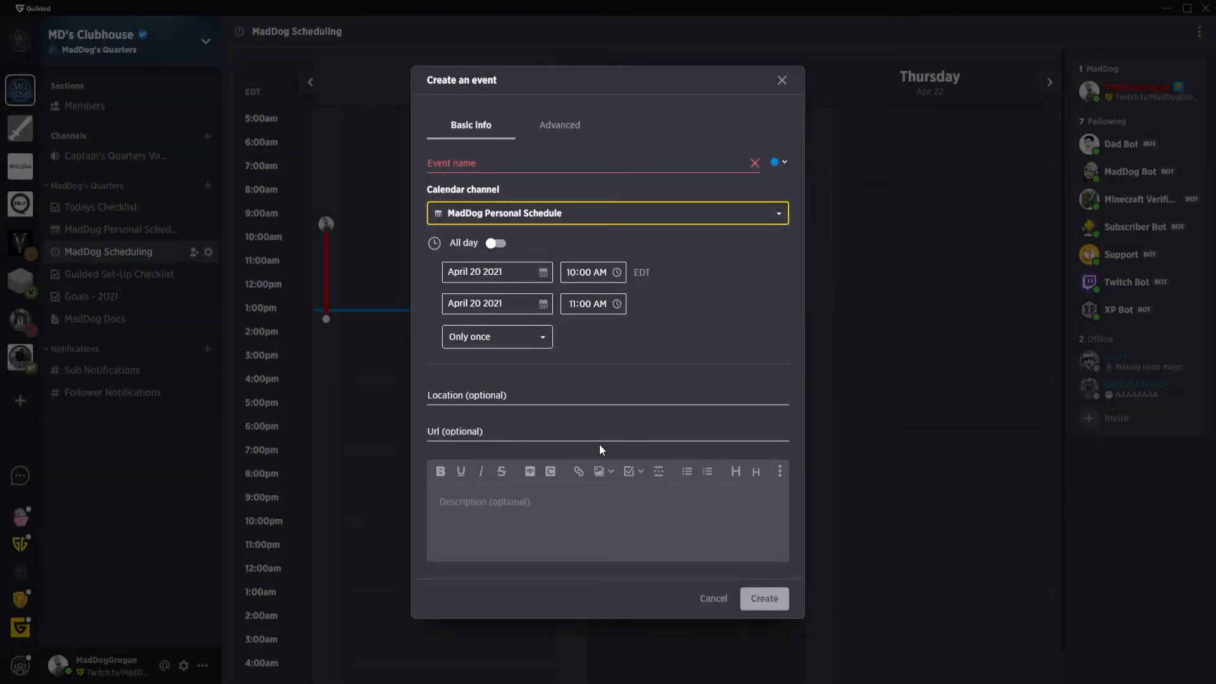
{"action": "left_click", "coordinate": [713, 604]}
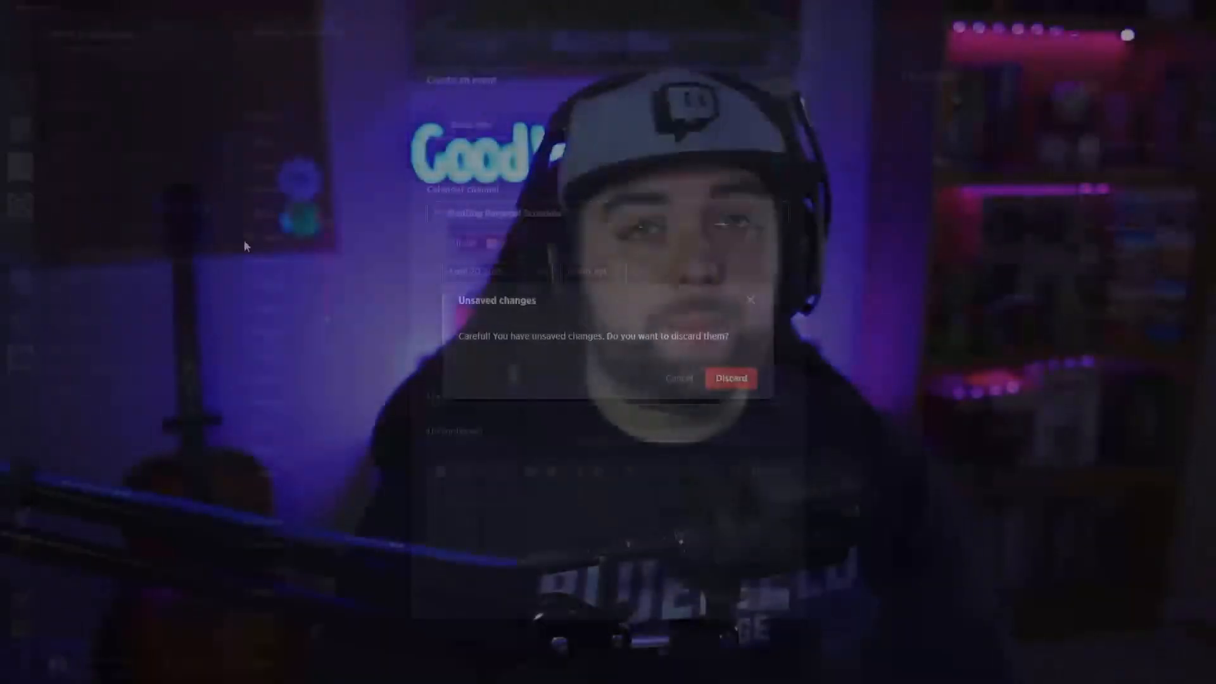